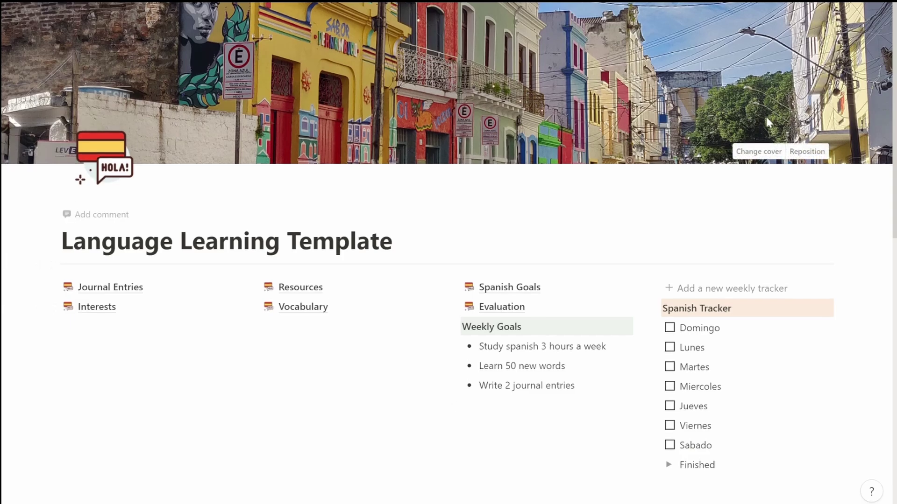
Review the Daily Log in its Study Plan table view and its Month At A Glance calendar view.
scroll(769, 122, "down", 3)
scroll(769, 123, "down", 2)
scroll(769, 123, "down", 1)
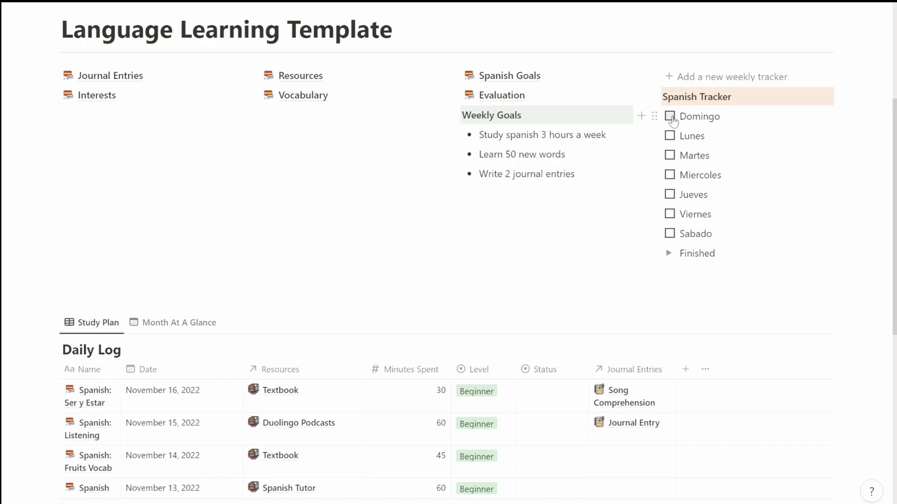
scroll(668, 177, "down", 5)
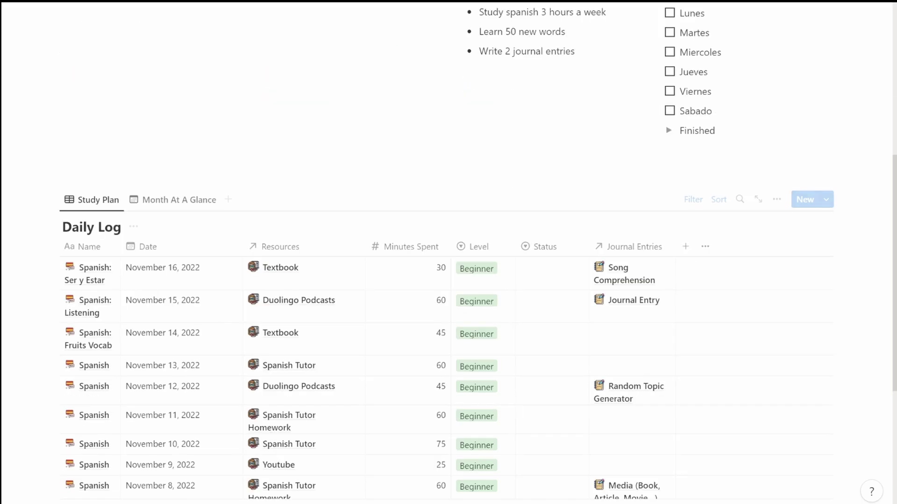
scroll(649, 243, "down", 3)
scroll(645, 242, "up", 5)
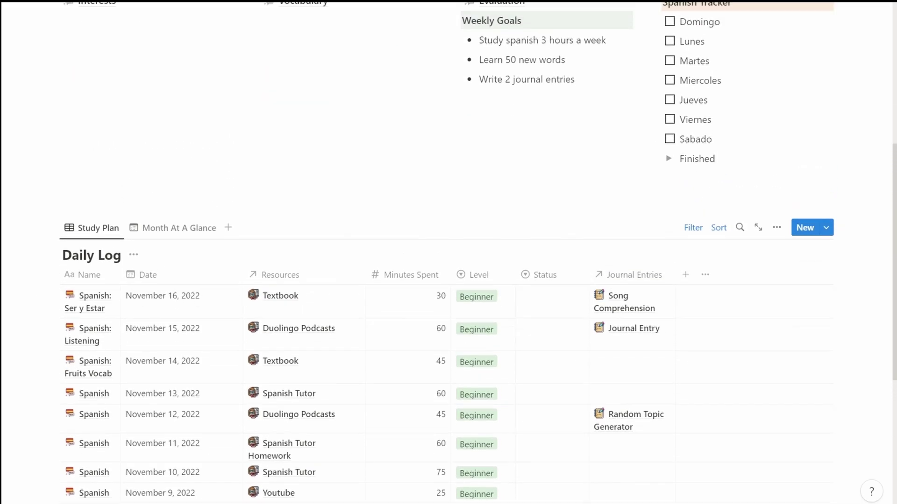
scroll(247, 195, "down", 5)
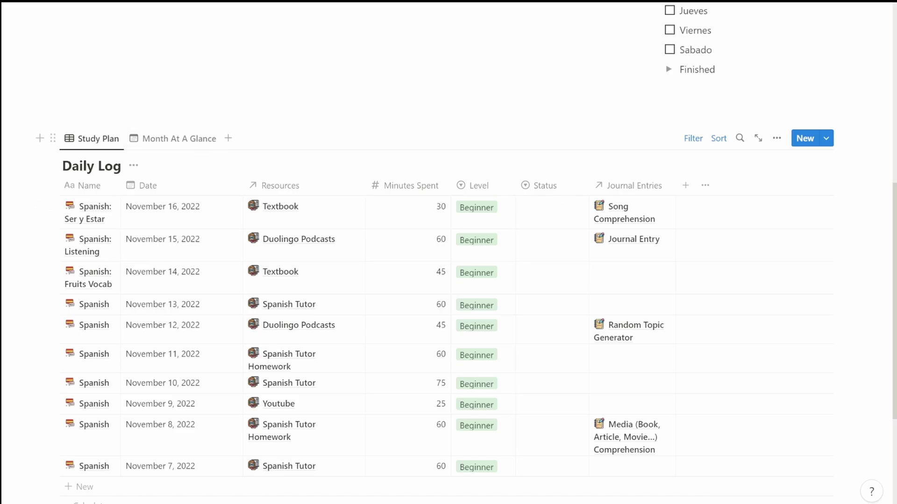
left_click(162, 145)
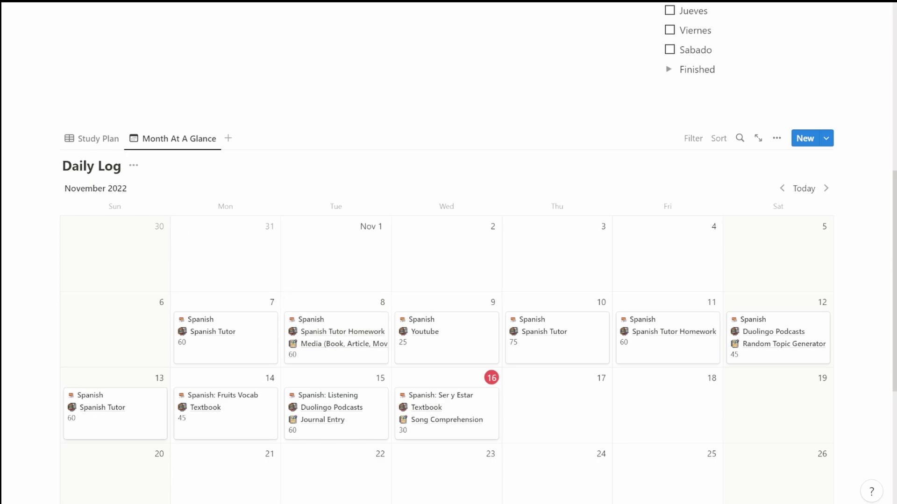
left_click(89, 142)
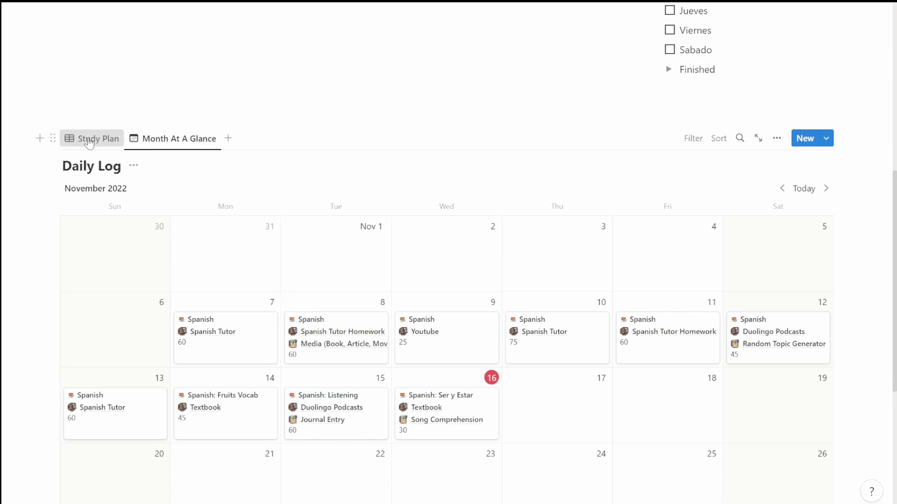
Check off all seven days in the Spanish Tracker, from Domingo to Sabado.
scroll(235, 212, "up", 5)
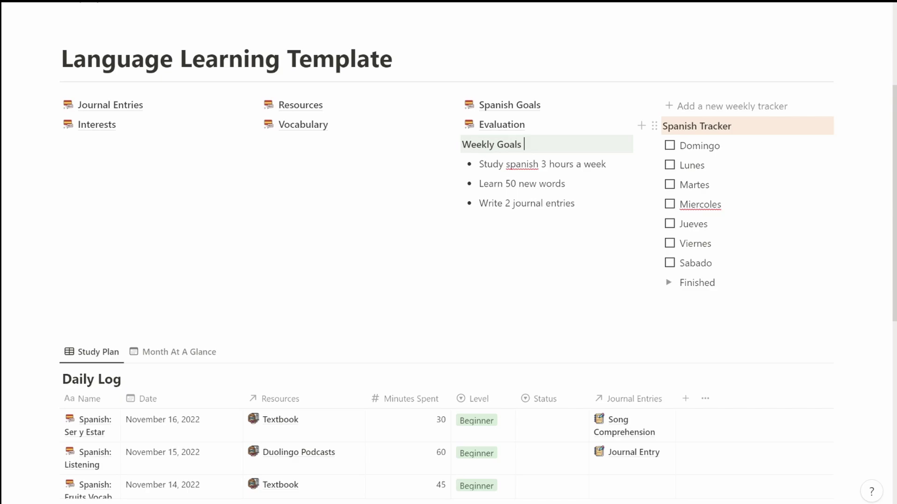
left_click(669, 146)
left_click(670, 165)
left_click(670, 185)
left_click(670, 205)
left_click(670, 224)
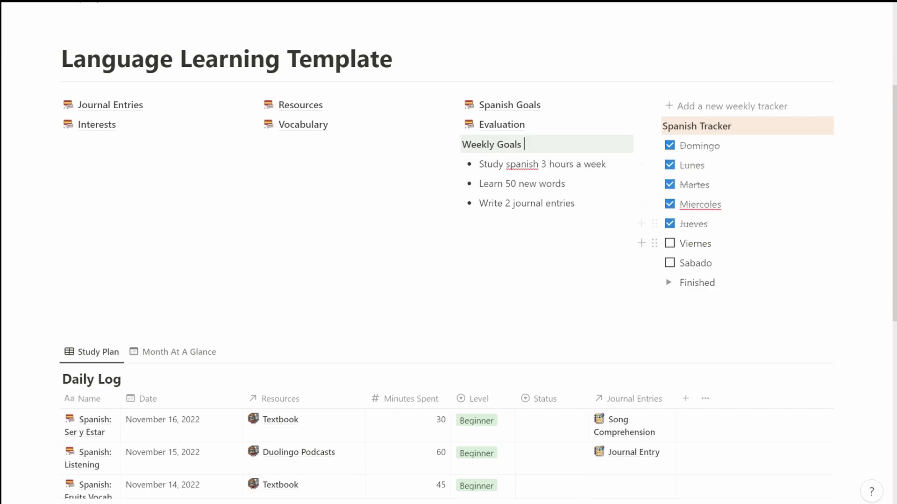
left_click(670, 244)
left_click(670, 263)
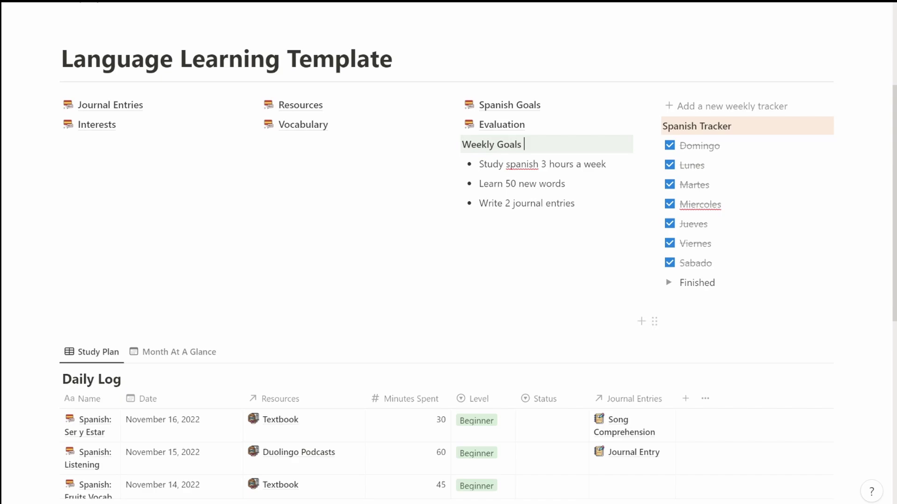
Move all the checked-off days of the Spanish Tracker into the Finished toggle.
left_click(668, 283)
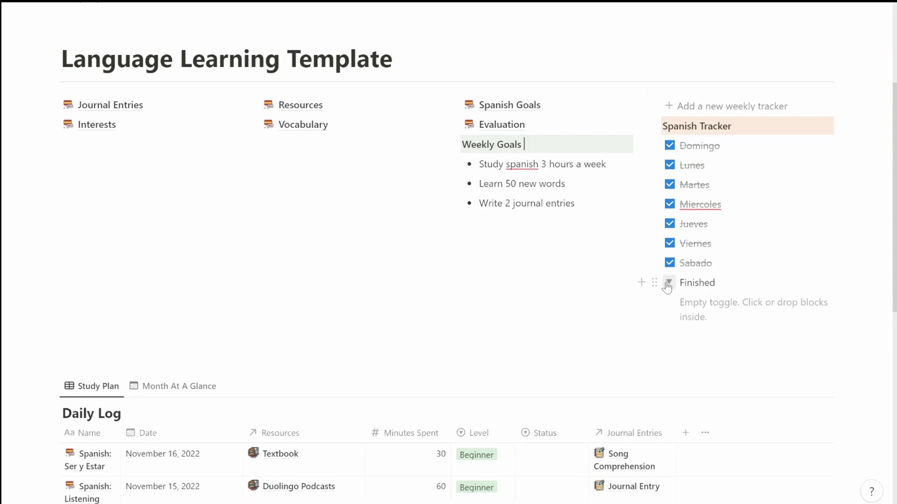
left_click(668, 283)
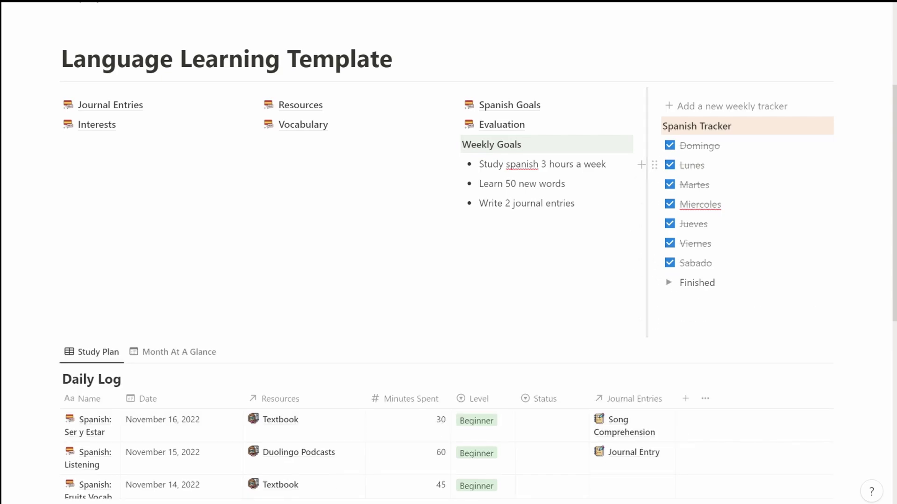
left_click_drag(654, 263, 643, 280)
mouse_move(654, 243)
left_mouse_down()
mouse_move(667, 262)
mouse_move(643, 255)
left_mouse_up()
left_click_drag(654, 185, 677, 205)
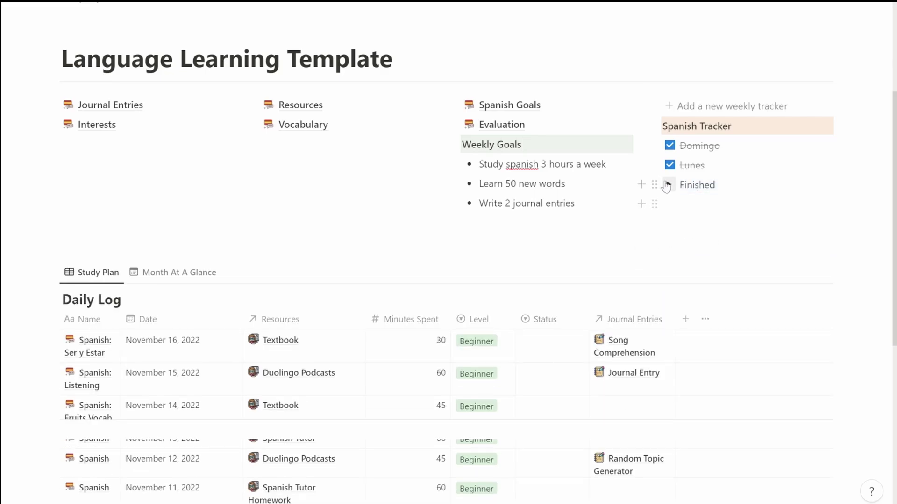
mouse_move(654, 165)
left_mouse_down()
mouse_move(666, 185)
mouse_move(657, 178)
left_mouse_up()
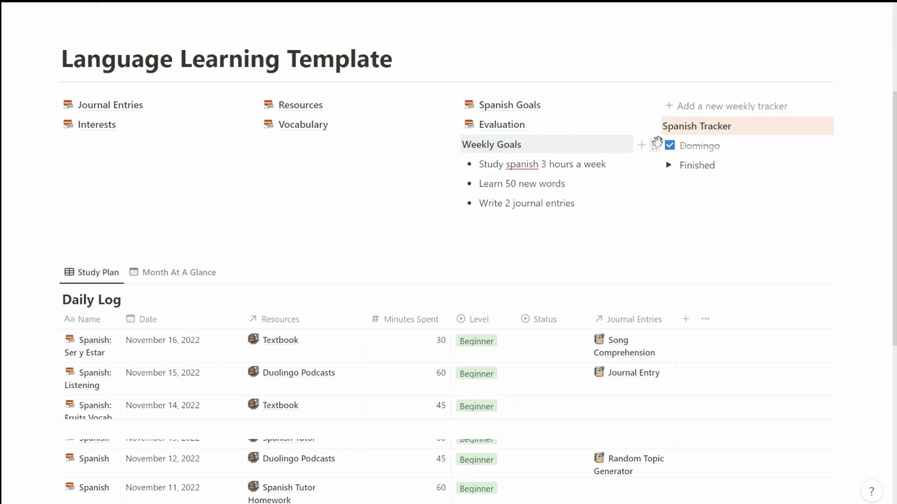
left_click_drag(656, 145, 677, 168)
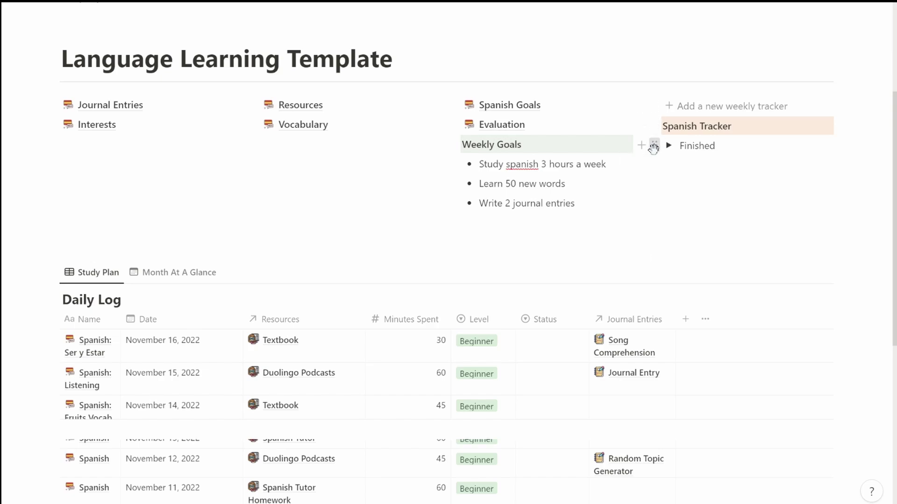
Replace the completed tracker by deleting its Finished toggle and Spanish Tracker heading and adding a new weekly tracker.
left_click(653, 145)
left_click(548, 74)
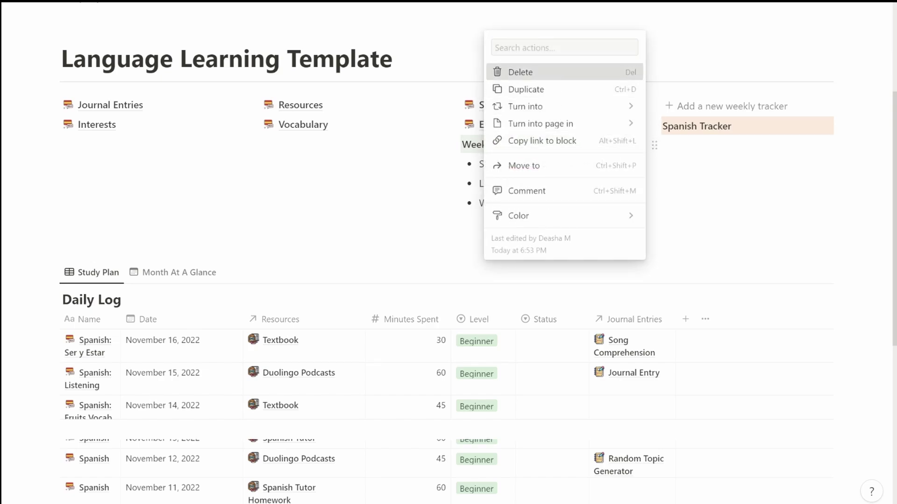
left_click(653, 126)
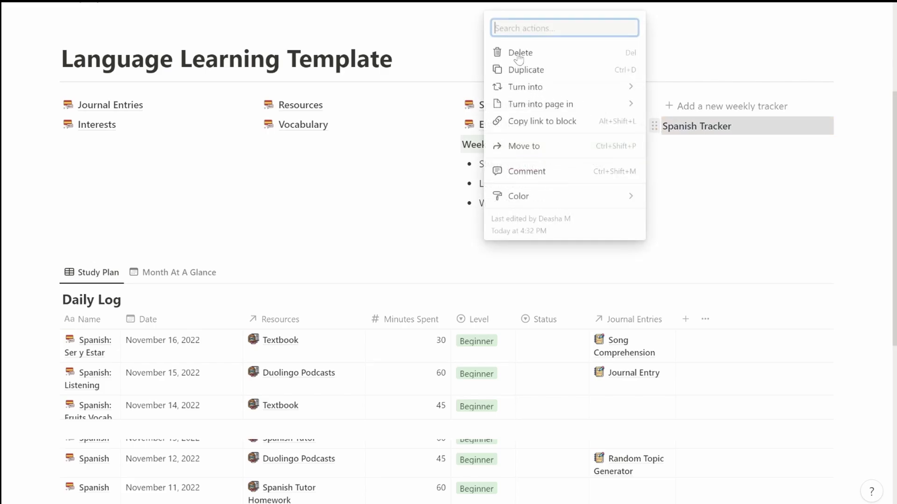
left_click(518, 55)
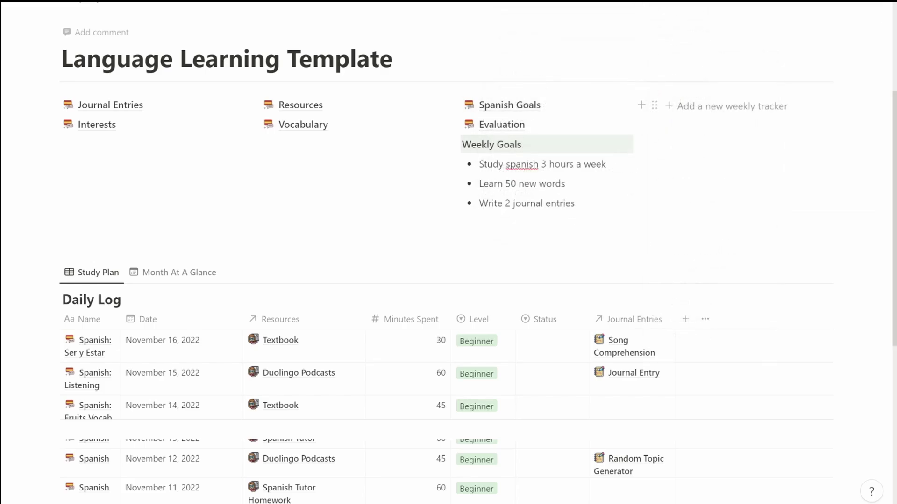
left_click(701, 112)
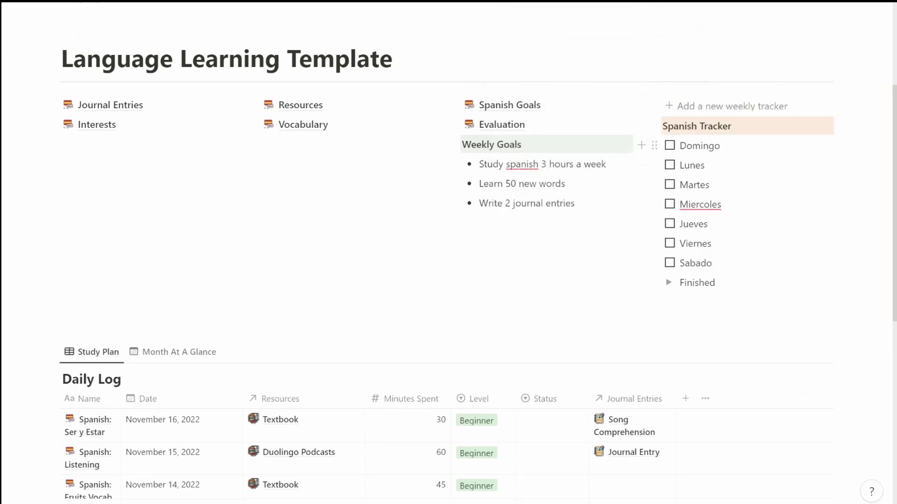
Open the Journal Entries page and look through the templates available for new entries.
scroll(649, 280, "up", 4)
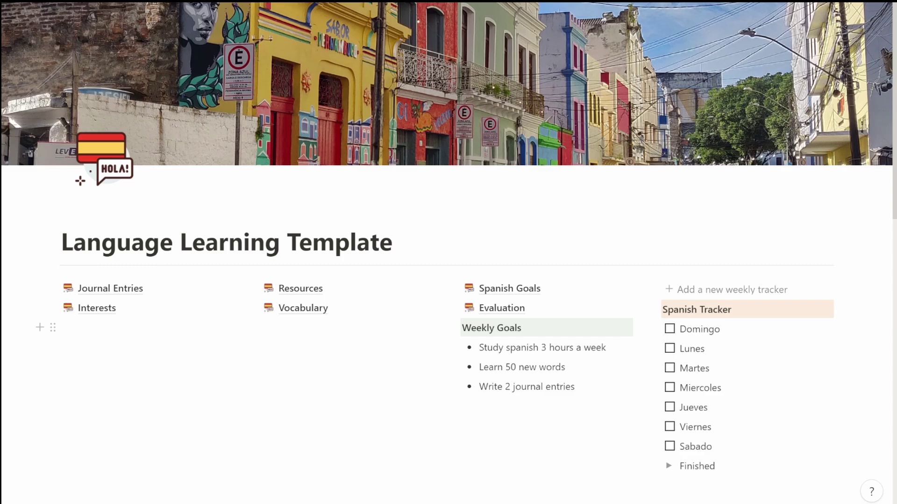
left_click(101, 289)
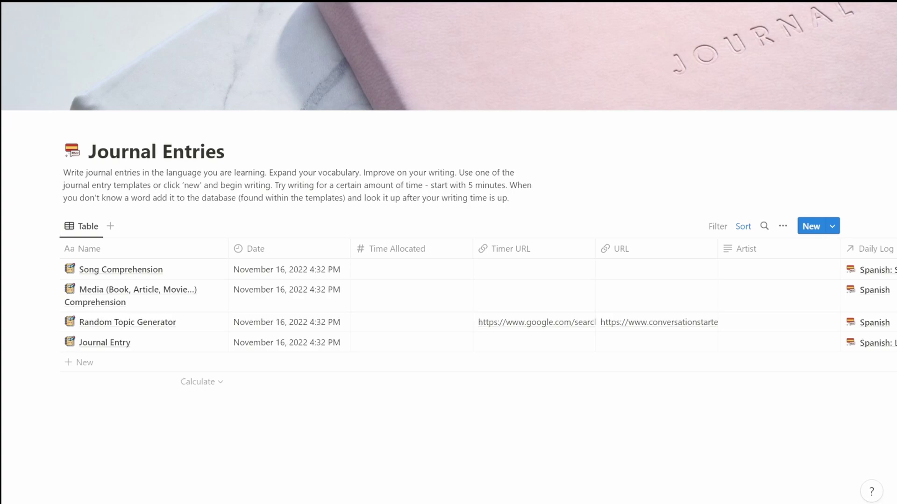
left_click(832, 226)
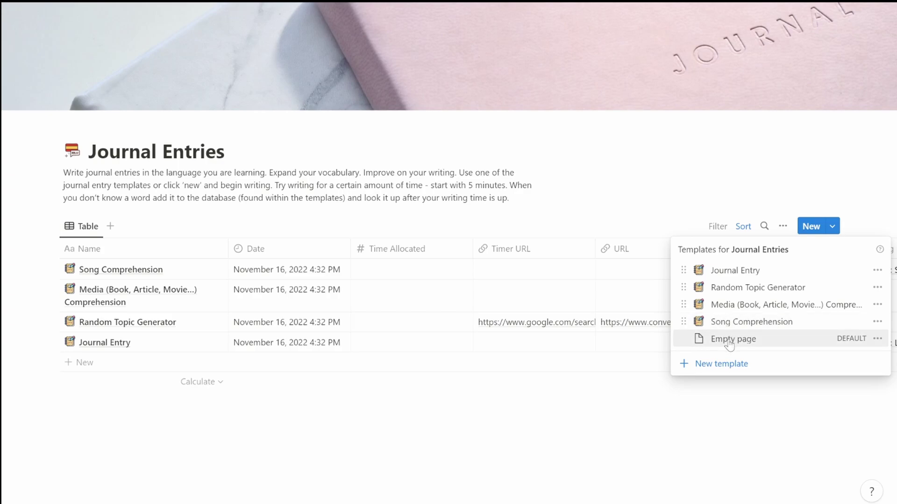
left_click(276, 401)
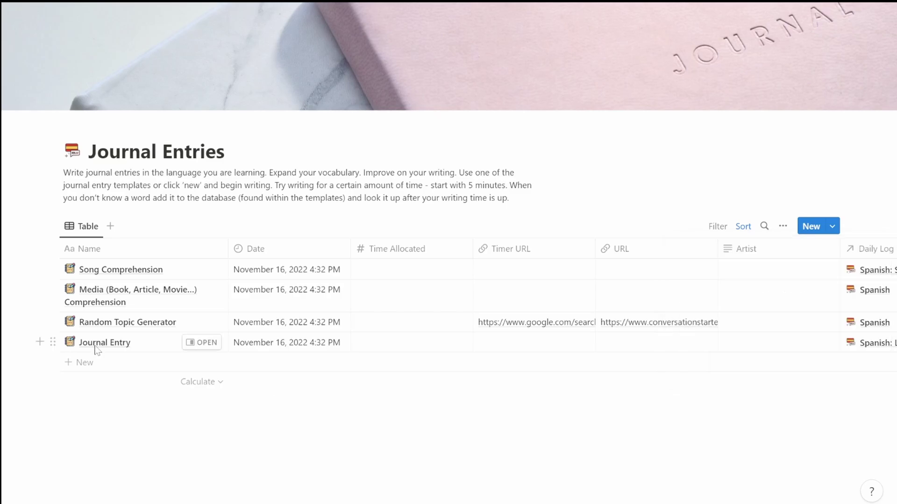
In the Journal Entry record, add a row to the New Words table with the English meaning Goodbye.
left_click(207, 346)
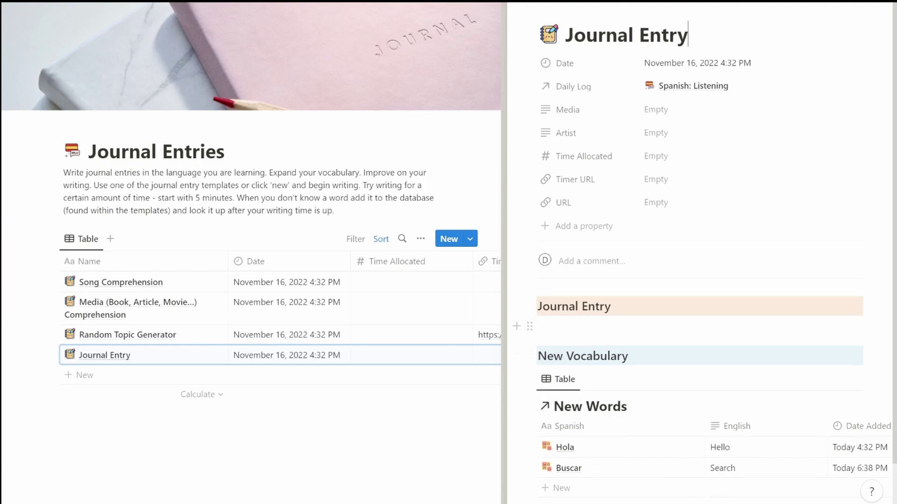
scroll(551, 326, "down", 2)
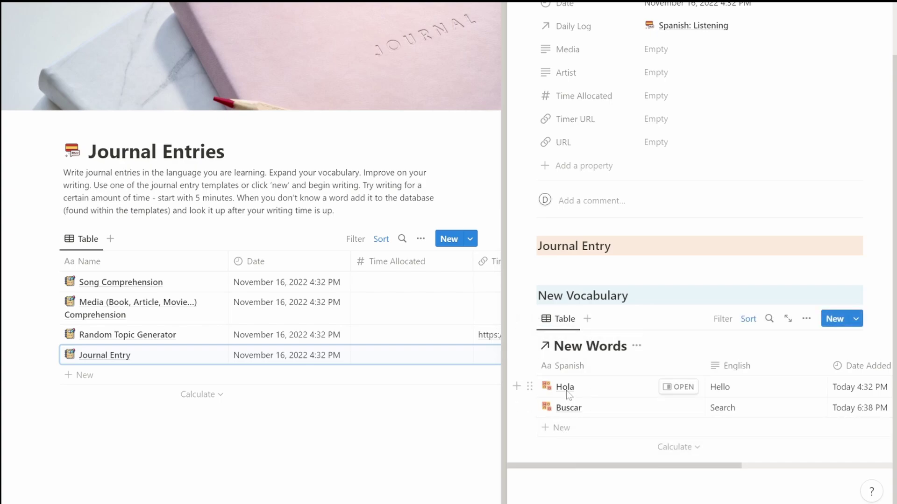
left_click(554, 428)
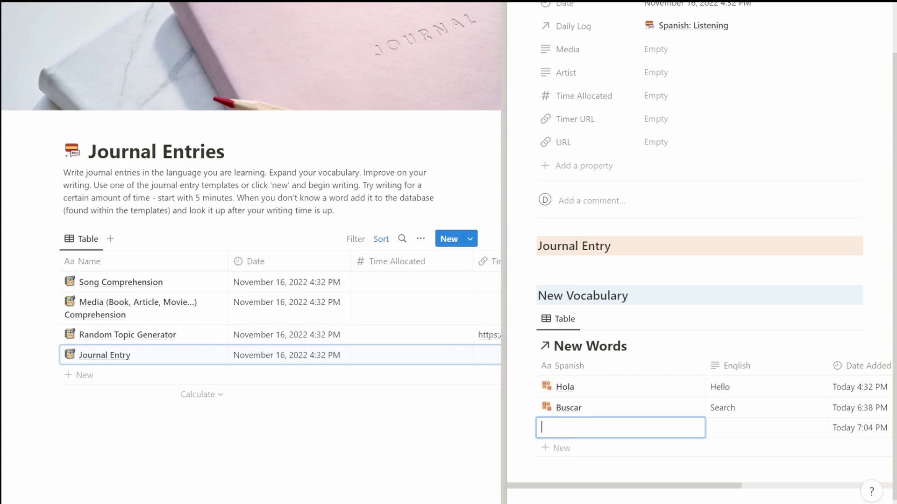
key("Tab")
type("Goodbye")
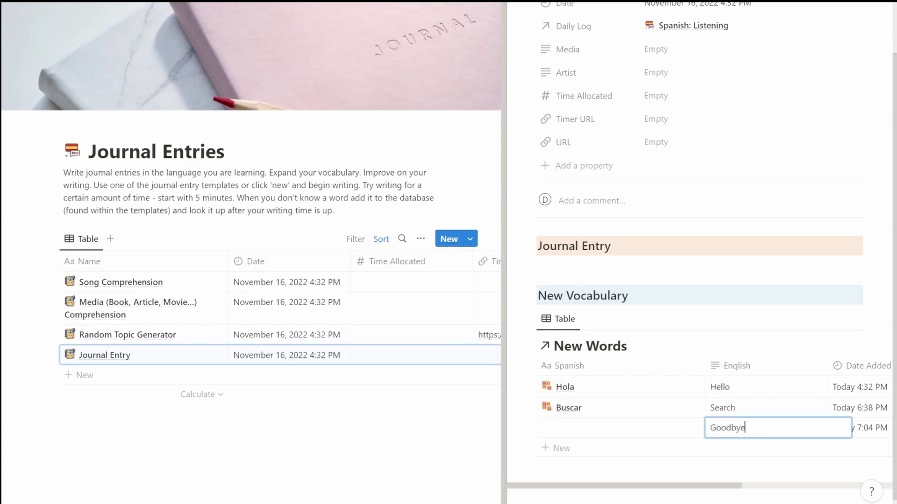
key("Escape")
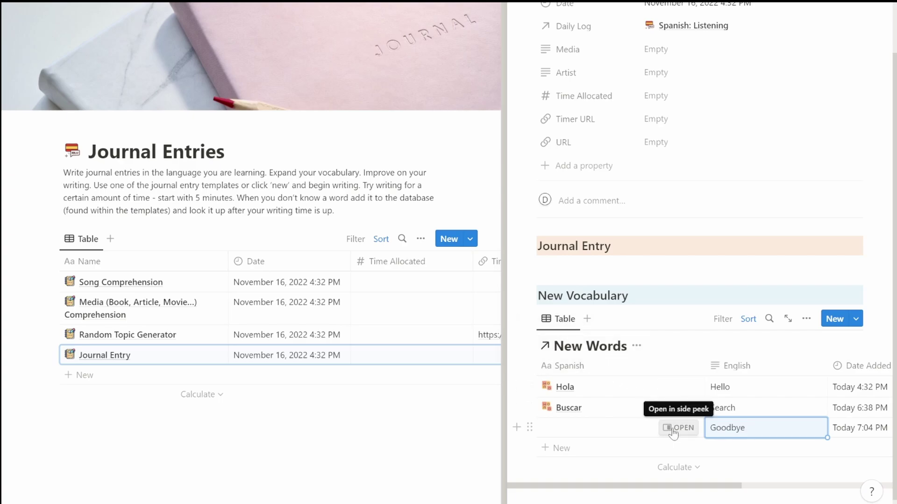
Open the Goodbye row as a page, title it Adios and apply the Untitled template.
left_click(673, 432)
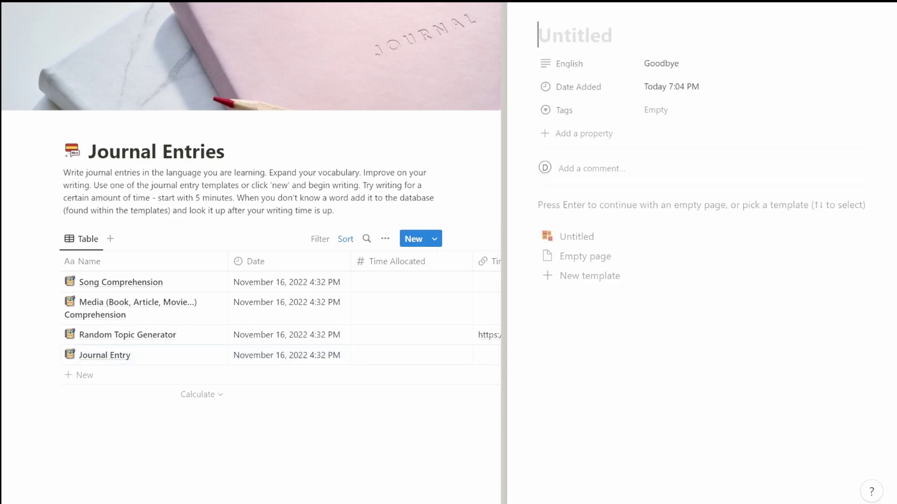
type("Adios")
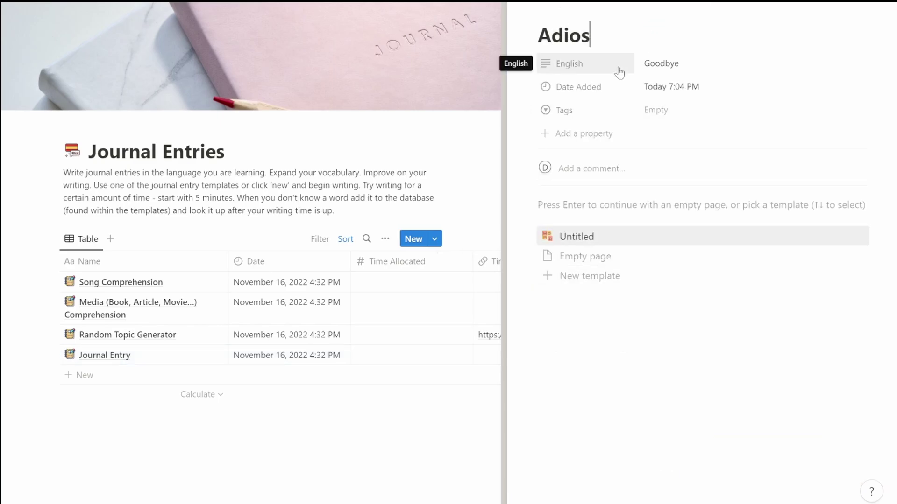
key("Return")
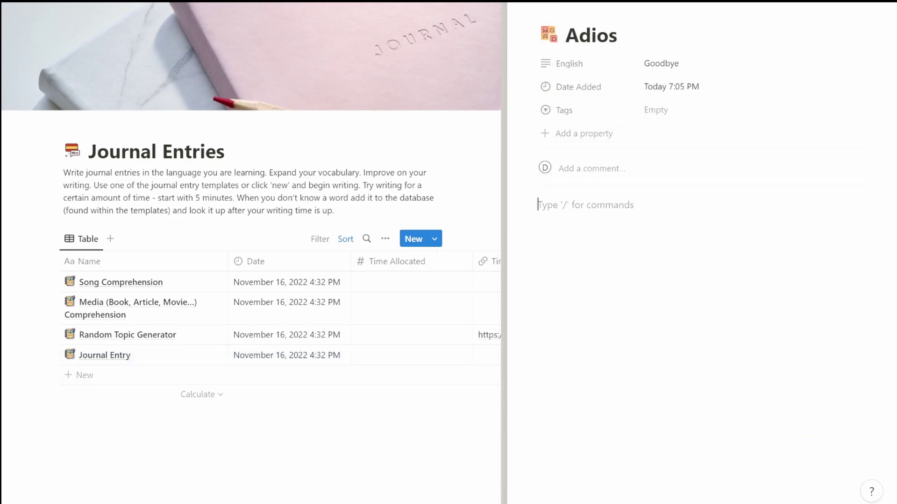
key("Escape")
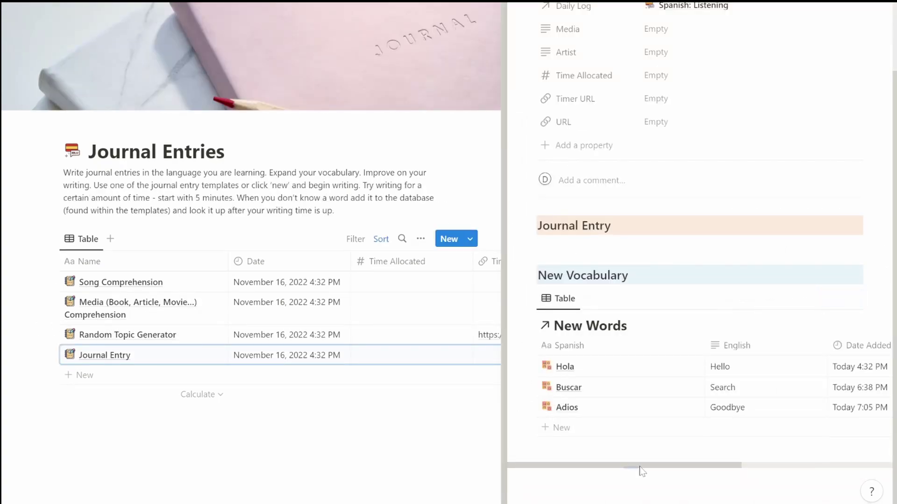
Tag the words Adios and Buscar as Learning in the New Words table.
left_click_drag(640, 466, 731, 466)
scroll(741, 400, "right", 3)
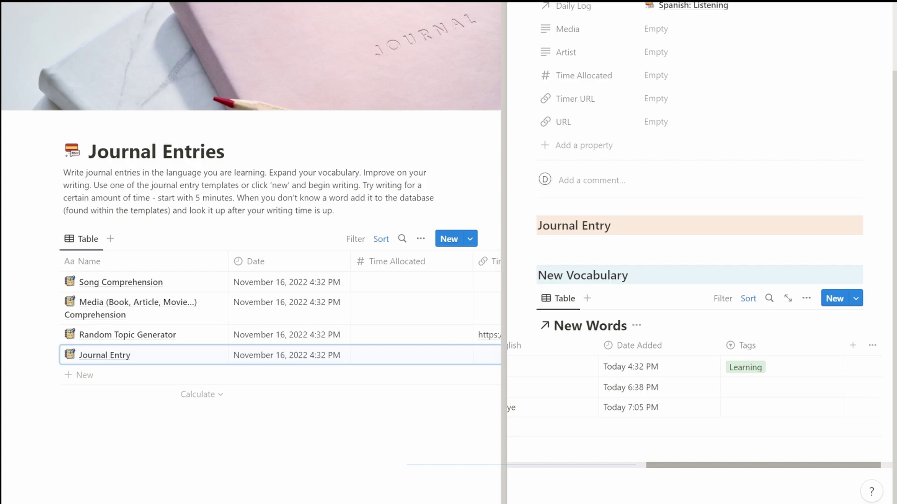
left_click(738, 408)
left_click(750, 465)
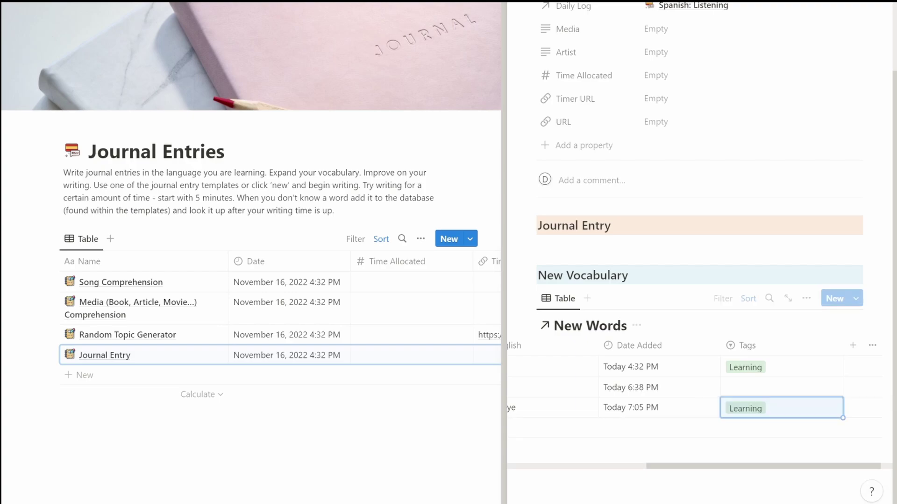
left_click(749, 386)
left_click(765, 444)
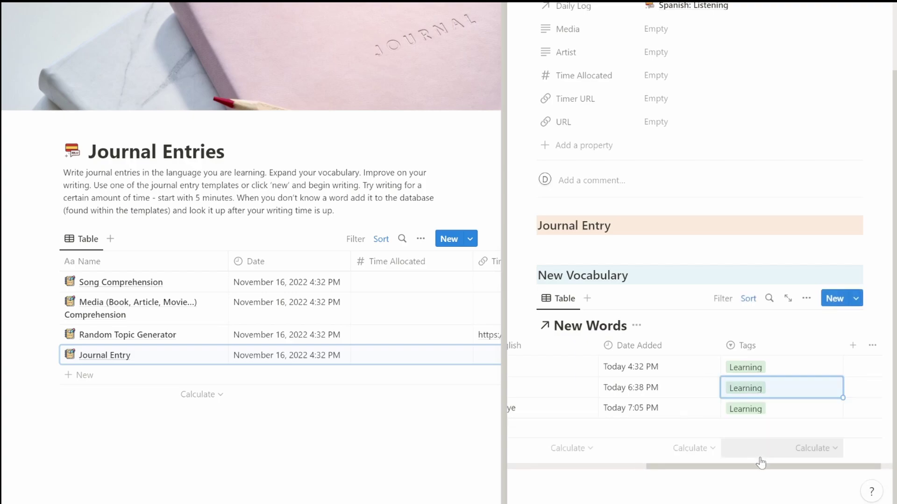
scroll(607, 373, "left", 5)
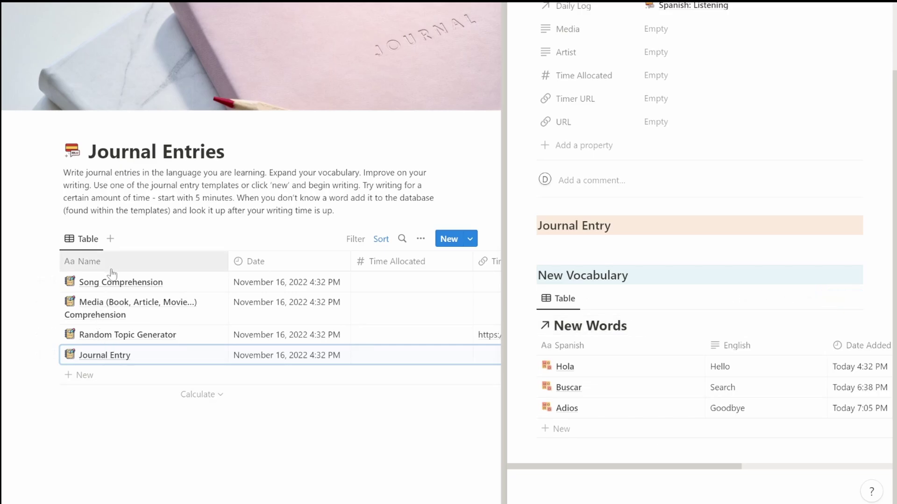
Open the Random Topic Generator entry and use its conversationstarters.com link to generate random topics.
left_click(135, 335)
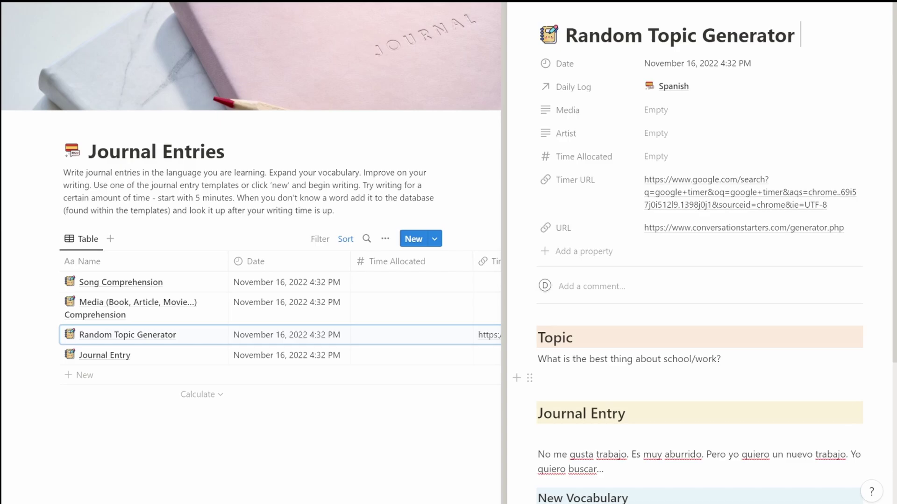
left_click(704, 228)
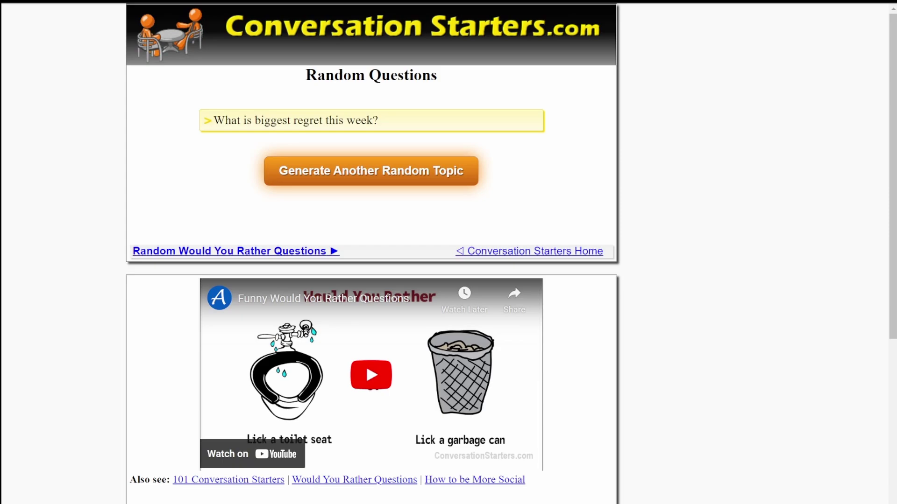
left_click(353, 172)
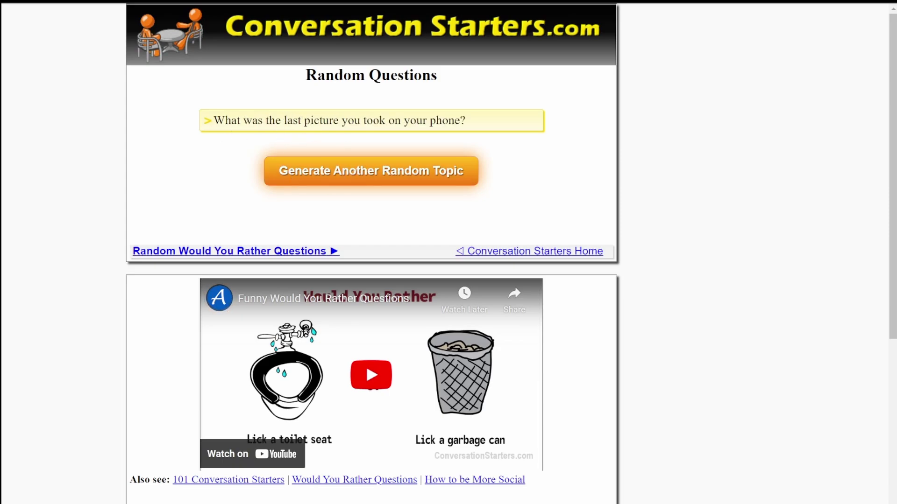
left_click(393, 168)
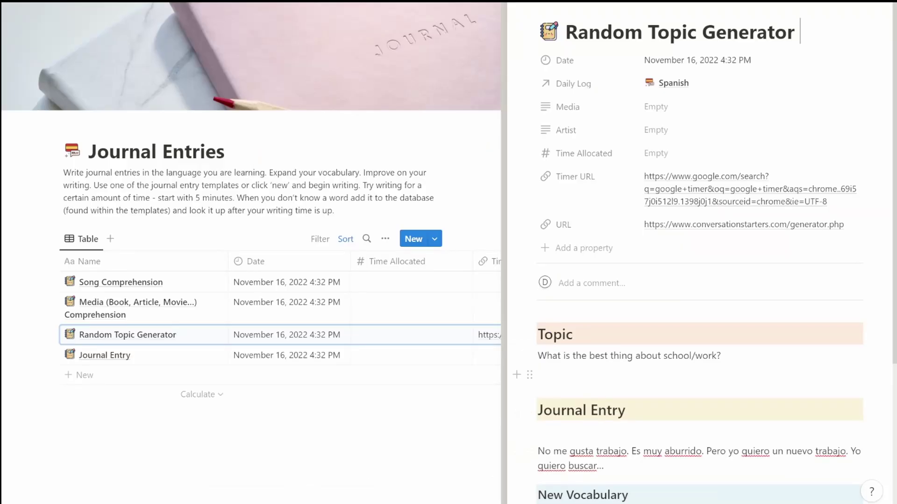
Review the Topic, Journal Entry and New Vocabulary sections of the Random Topic Generator entry.
scroll(701, 350, "down", 1)
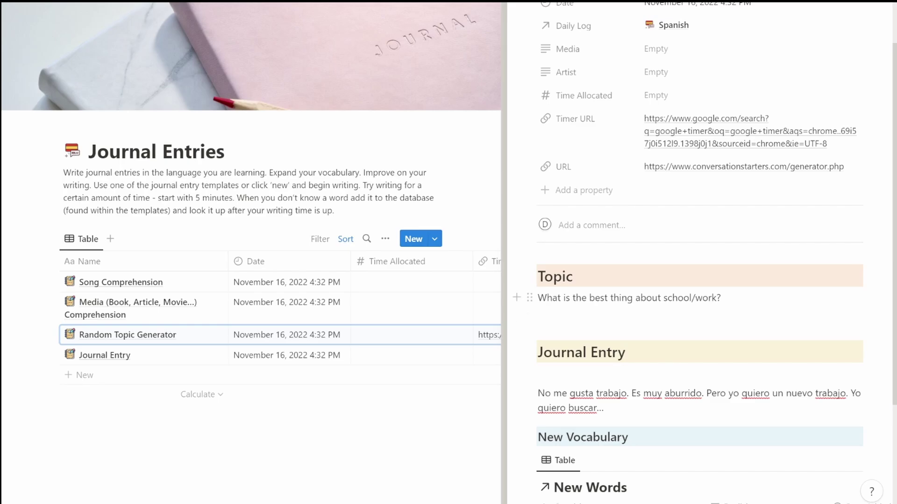
left_click_drag(546, 298, 721, 297)
left_click(728, 298)
scroll(729, 298, "down", 1)
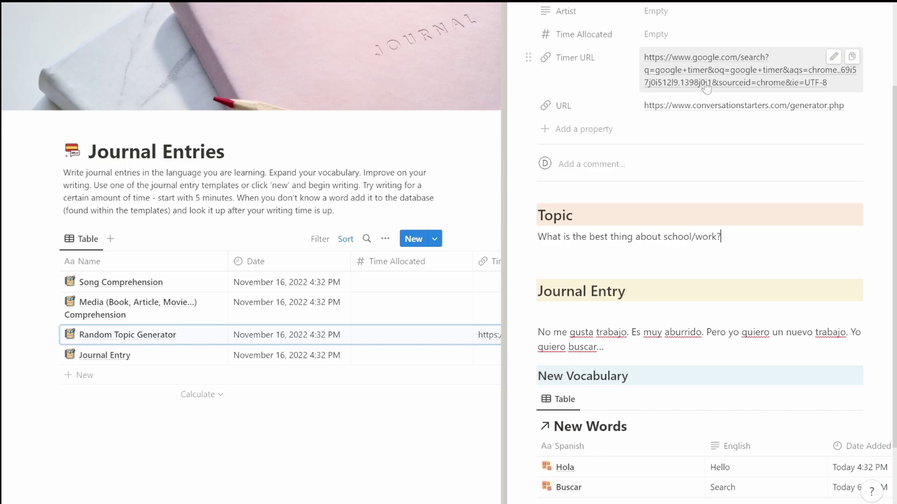
scroll(705, 87, "down", 2)
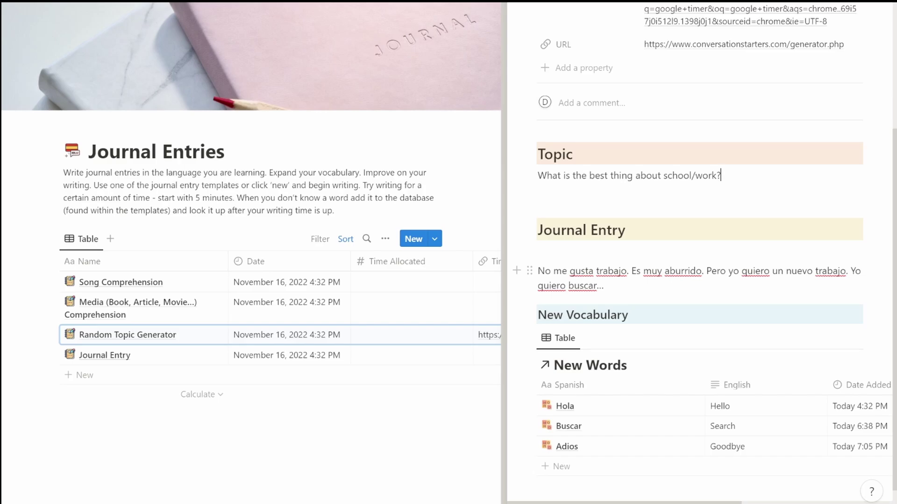
Open the Media (Book, Article, Movie...) Comprehension entry and look through its Summary, Journal Entry and New Vocabulary sections.
mouse_move(193, 305)
left_click(194, 304)
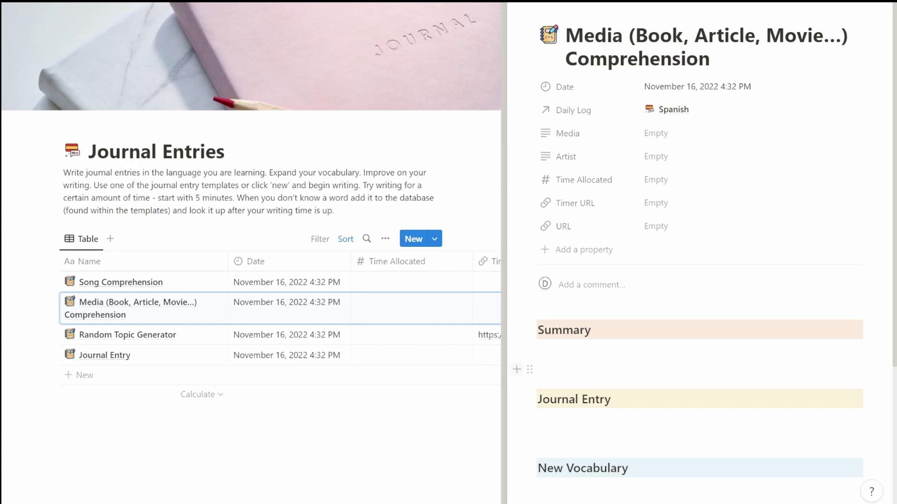
scroll(701, 355, "down", 2)
scroll(533, 336, "down", 4)
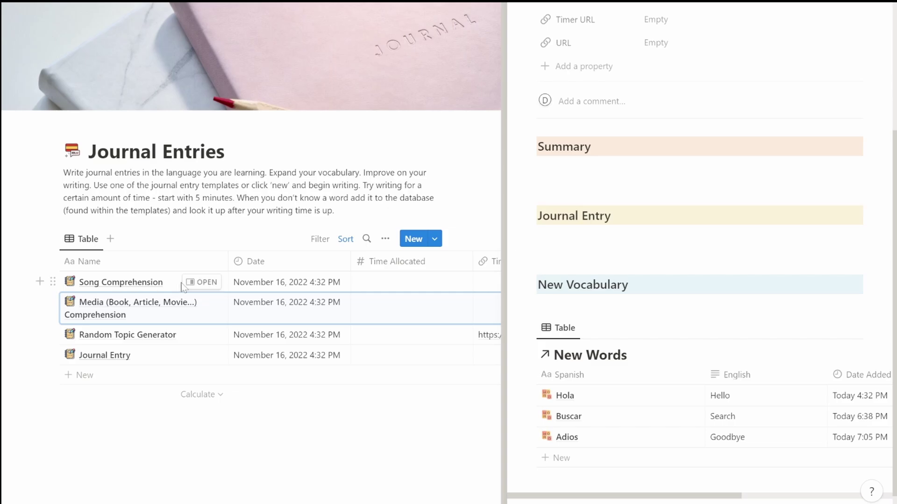
Open the Song Comprehension entry and set its Media to No Me Ama and its Artist to Lucenzo.
left_click(201, 283)
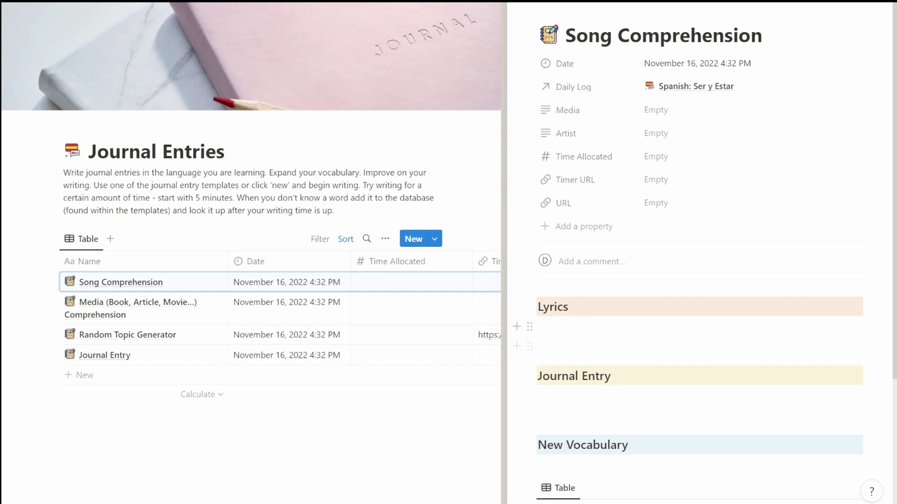
left_click(539, 327)
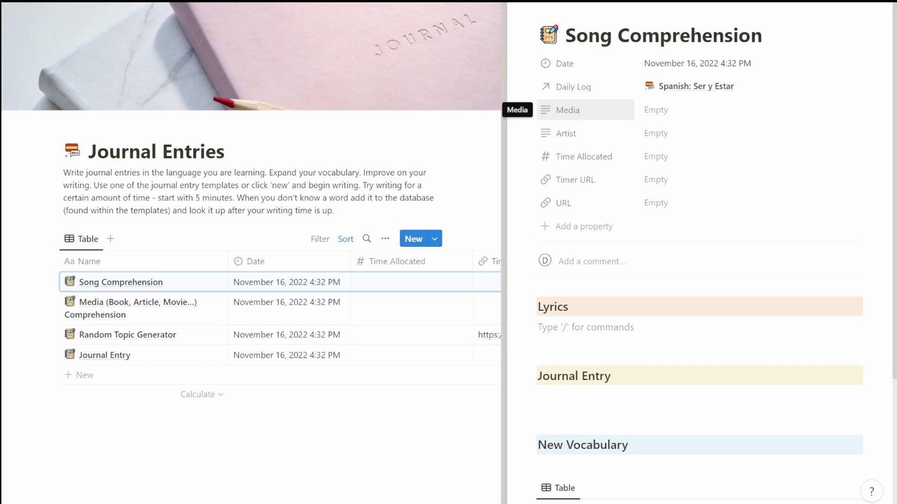
left_click(659, 114)
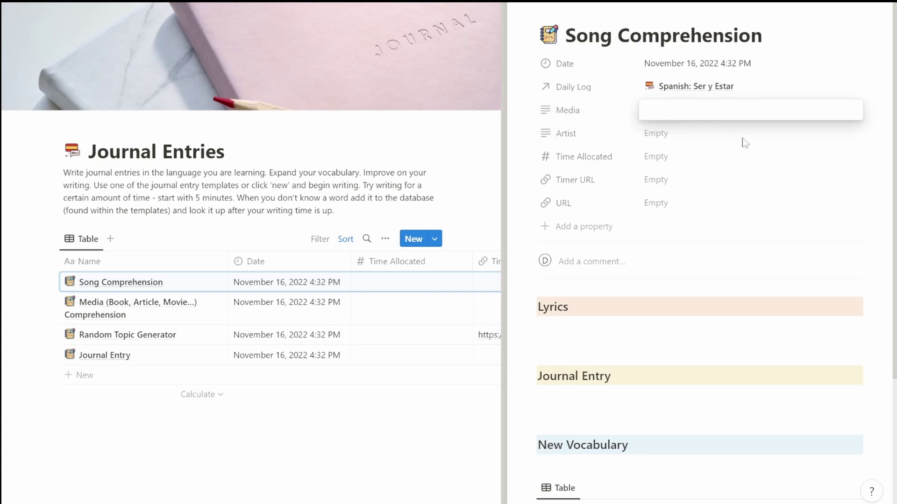
type("No Me Ama")
left_click(658, 135)
type("Luceno")
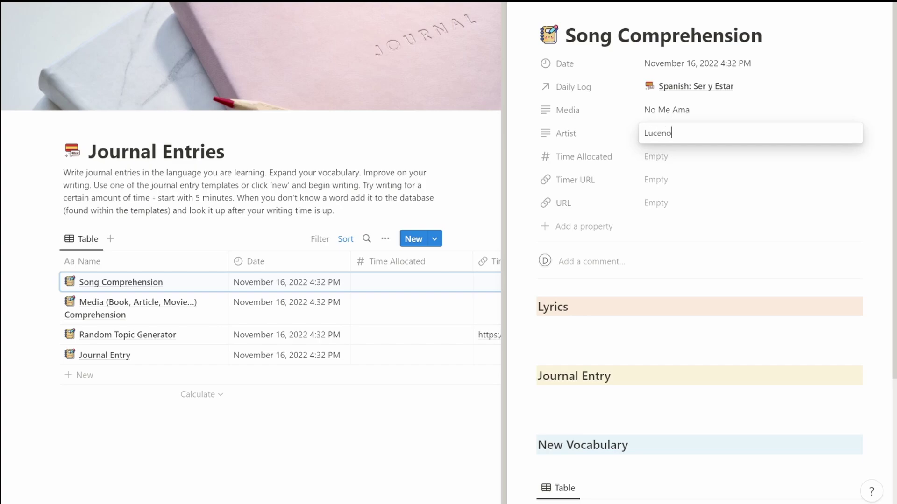
key("BackSpace")
type("zo")
left_click(734, 348)
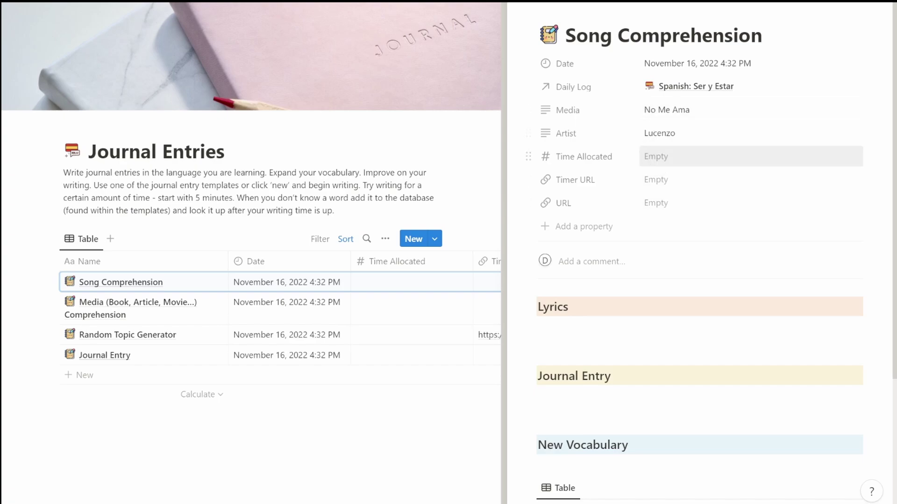
left_click(586, 328)
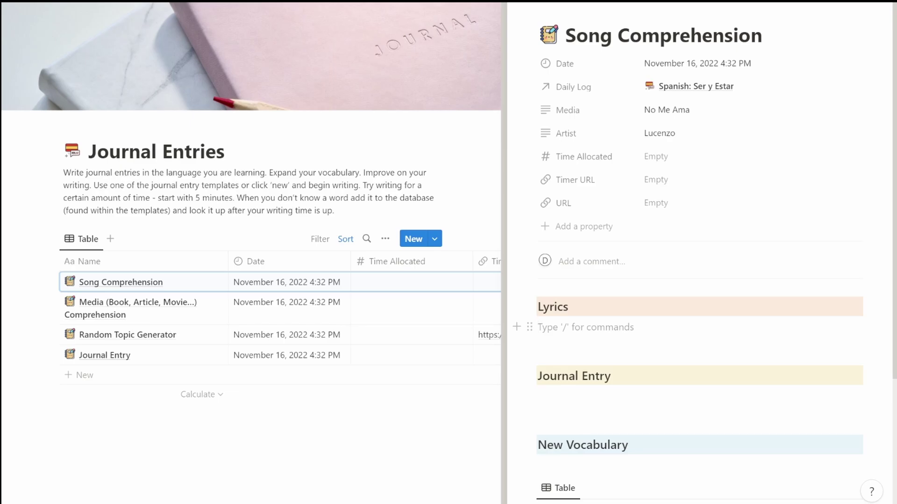
Set the Media property of the Media (Book, Article, Movie...) Comprehension entry to Cinderella and close the entry.
left_click(213, 308)
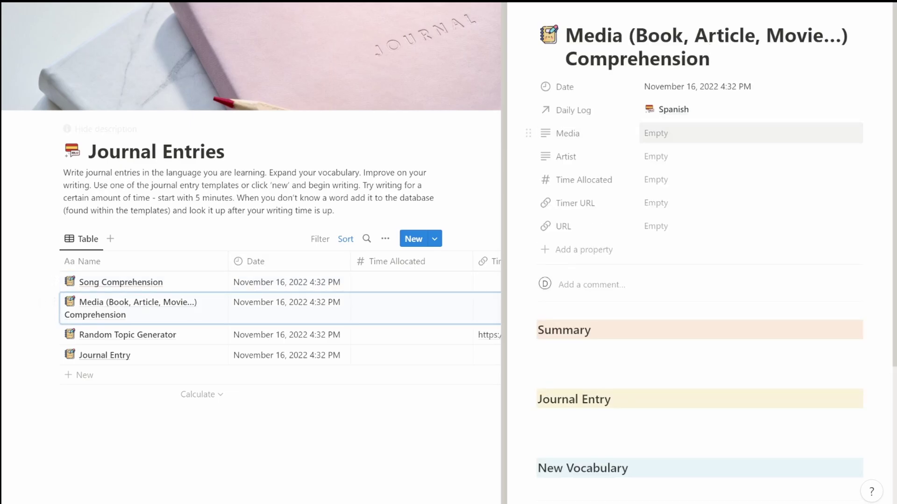
left_click(683, 140)
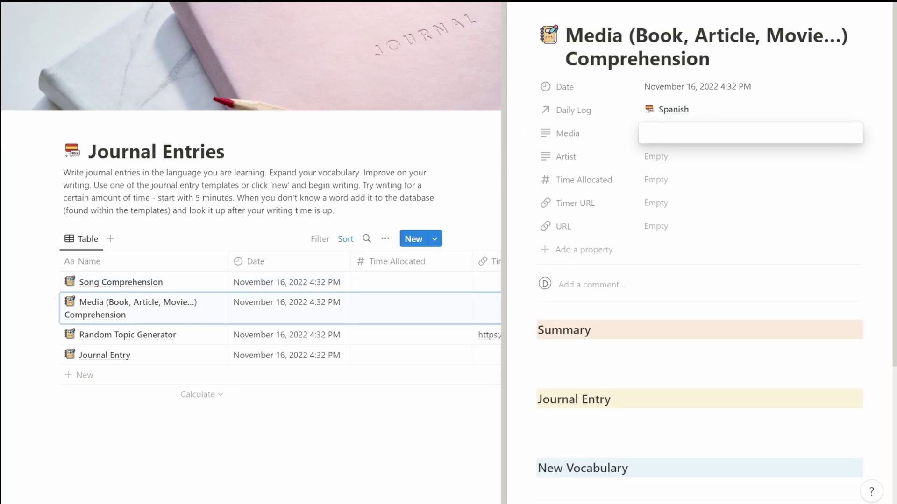
type("Cinderella")
key("Return")
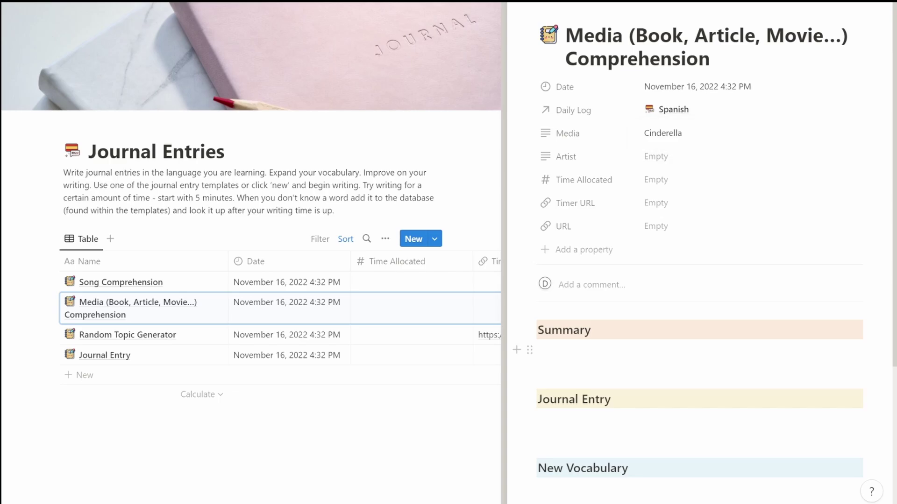
key("Escape")
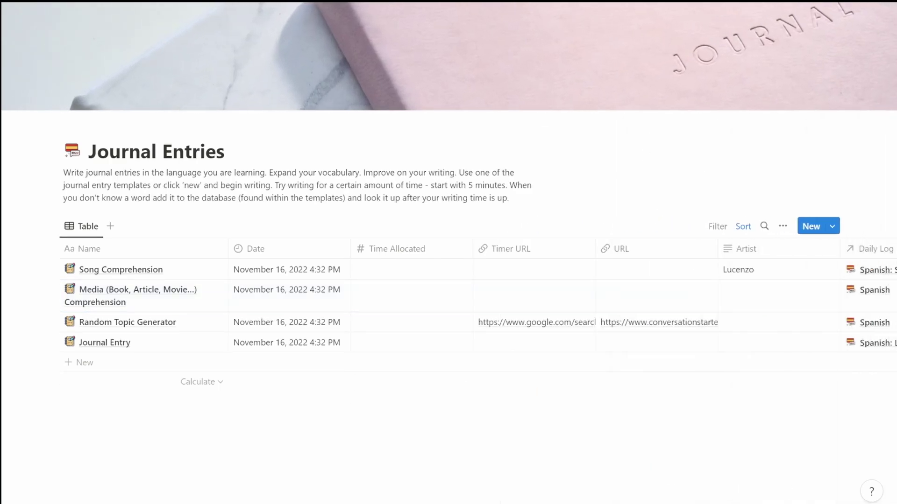
Return to the Language Learning Template page and view the list of journal prompts on the Interests page.
left_click(161, 1)
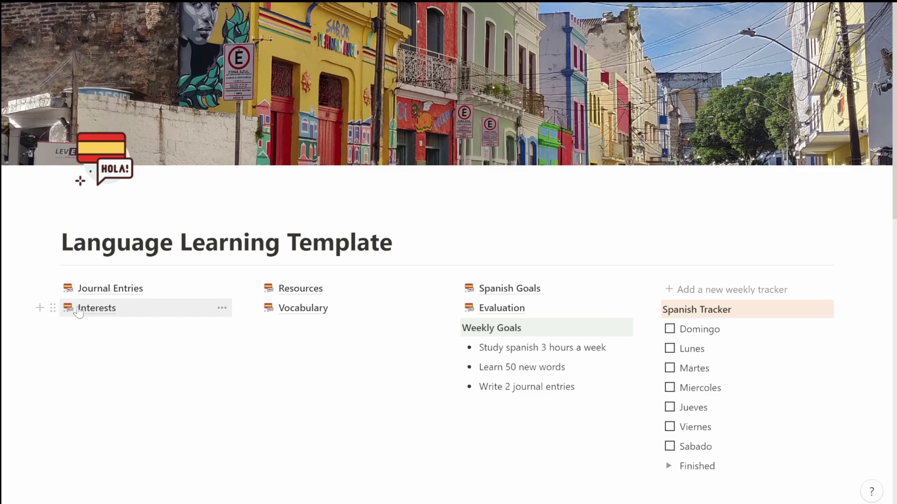
left_click(109, 315)
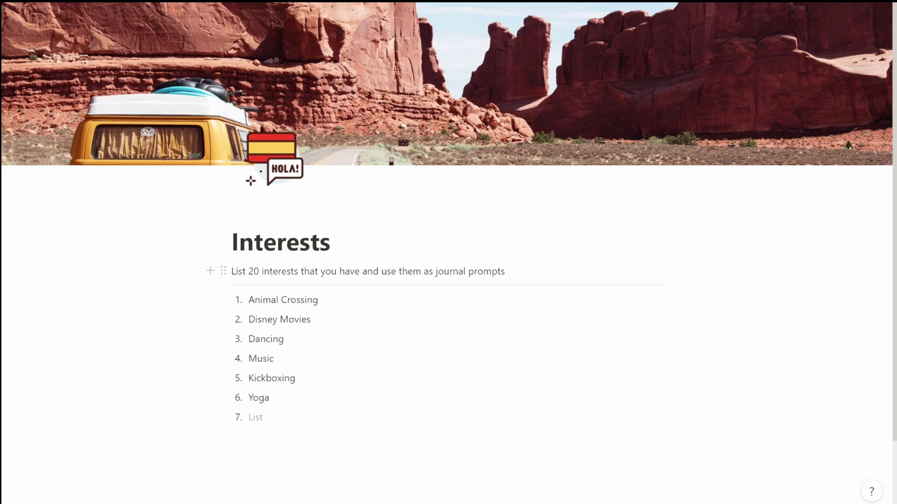
key("alt+Left")
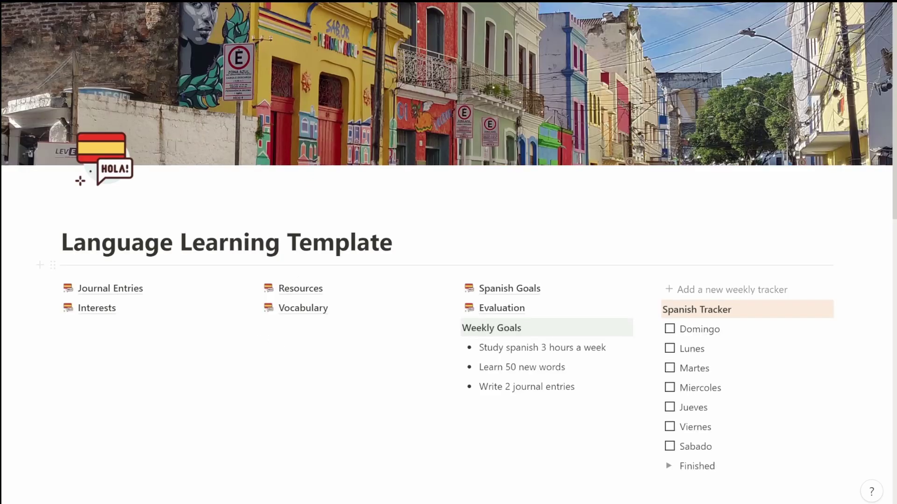
Open the Resources page and review its table of study resources, including the linked Duolingo Podcasts site.
left_click(295, 290)
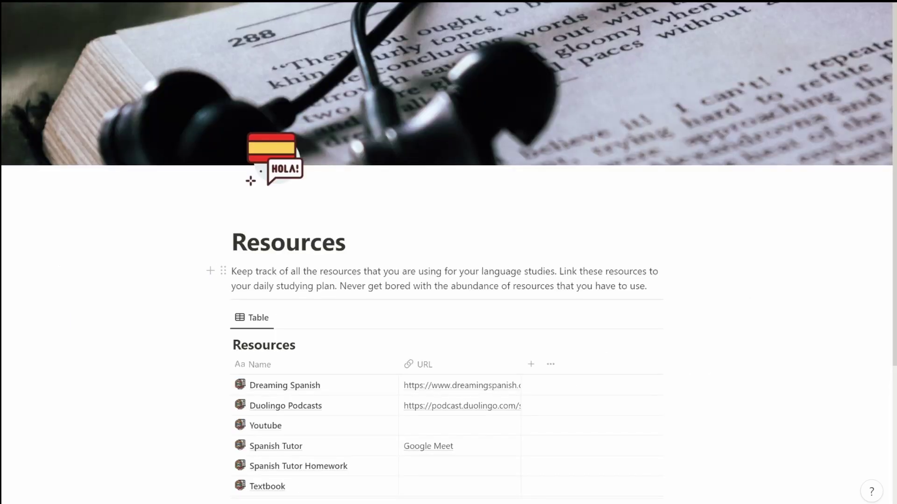
scroll(214, 275, "down", 1)
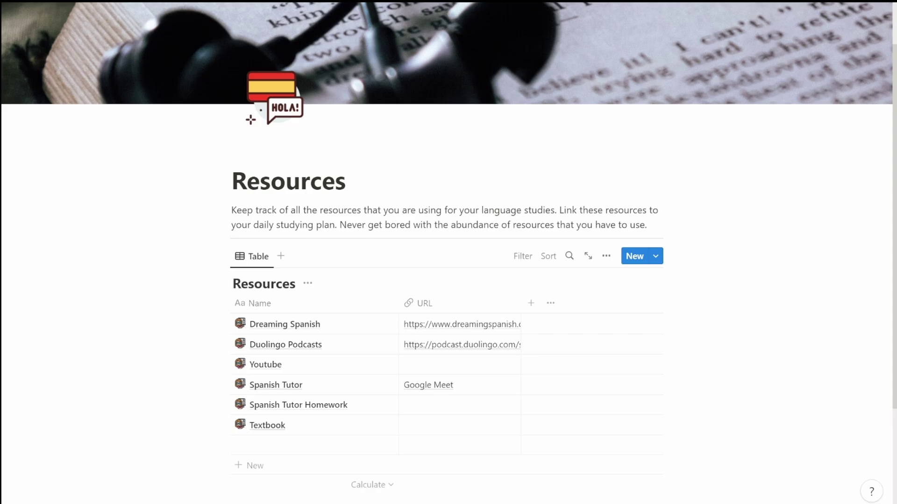
scroll(371, 262, "down", 1)
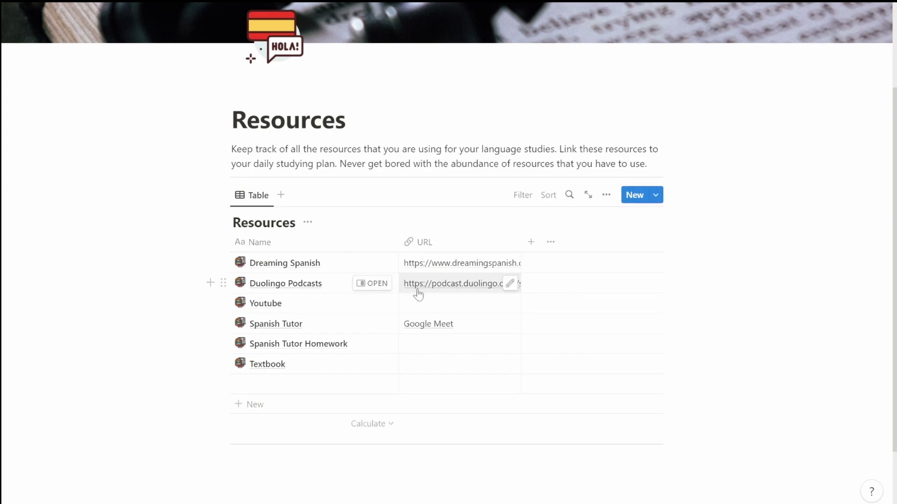
left_click(460, 287)
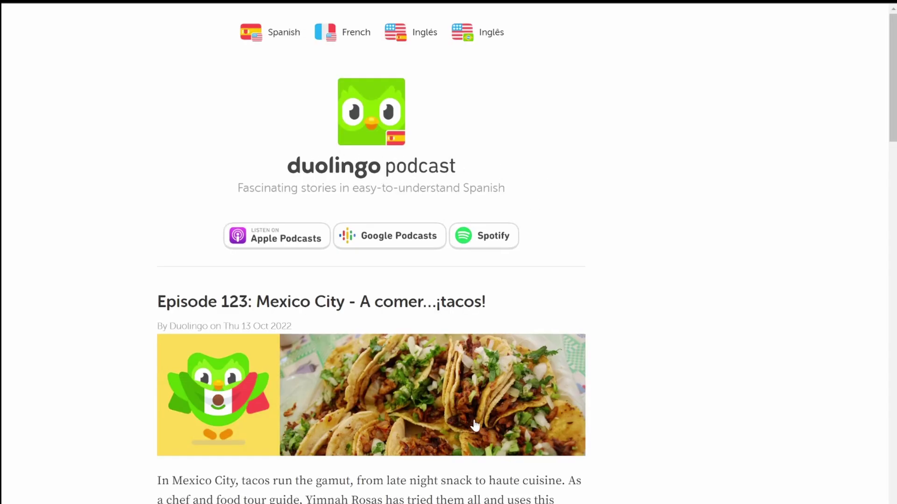
left_click(458, 503)
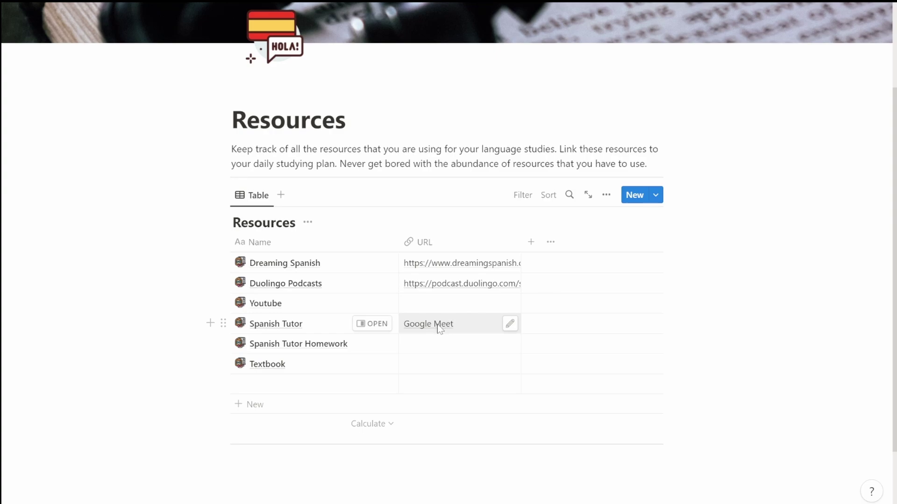
scroll(439, 328, "up", 2)
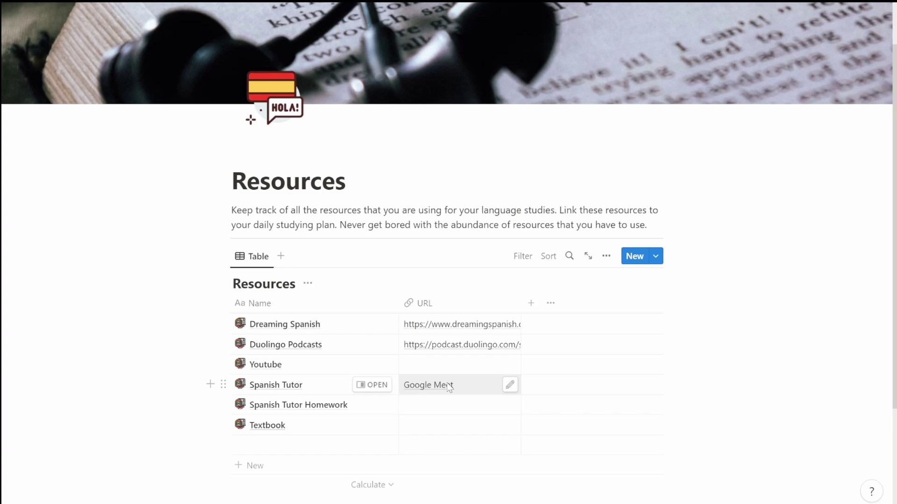
scroll(449, 387, "down", 2)
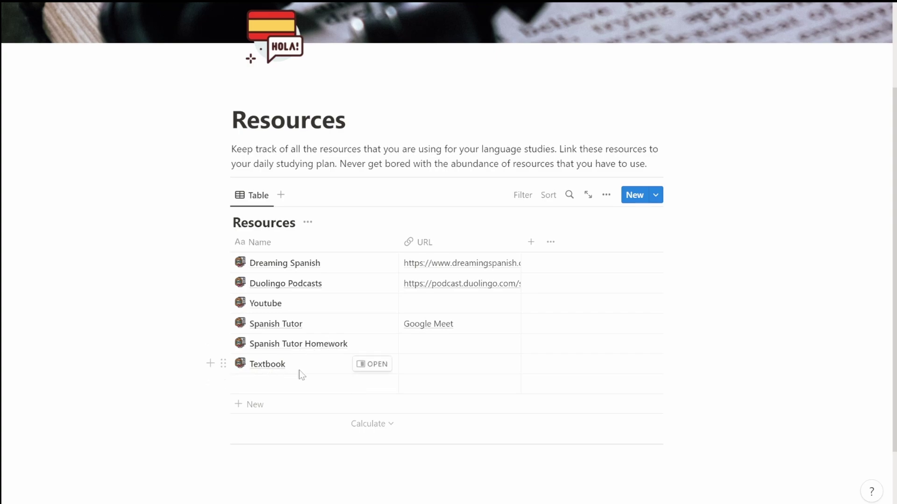
left_click(291, 384)
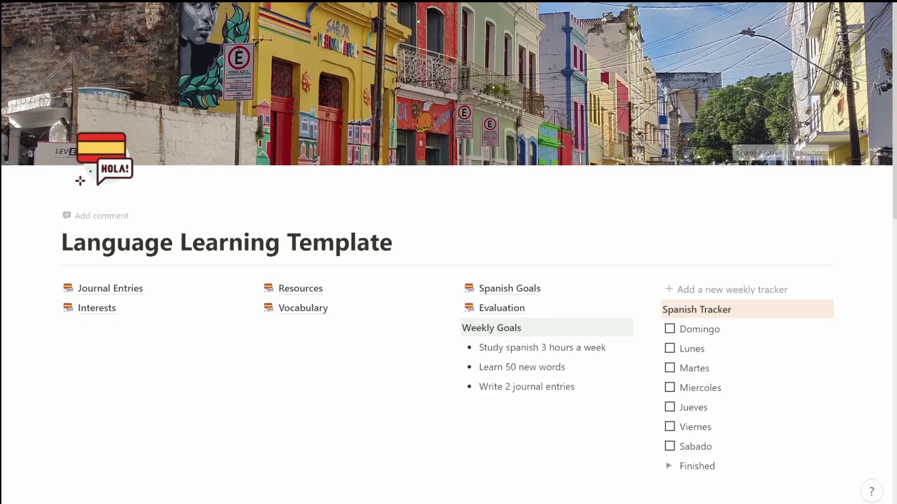
In the Daily Log, link Duolingo Podcasts as an additional resource for the November 16, 2022 Spanish: Ser y Estar entry.
scroll(390, 292, "down", 8)
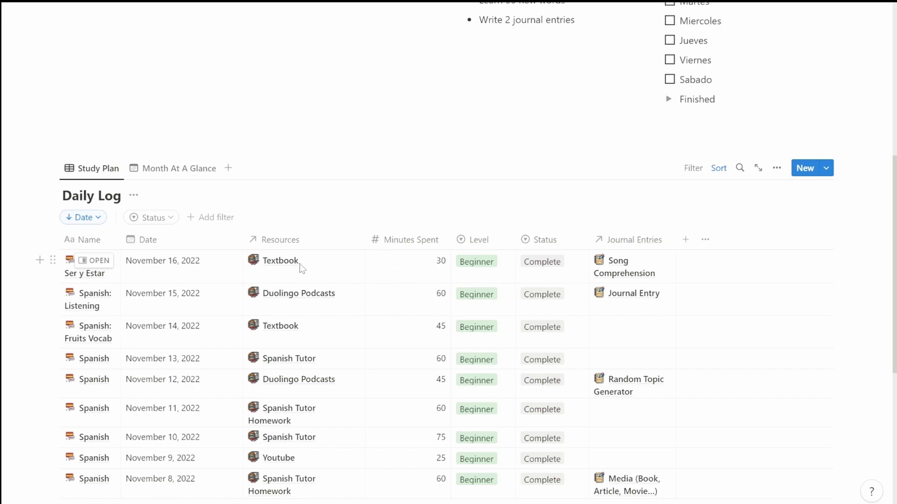
left_click(324, 275)
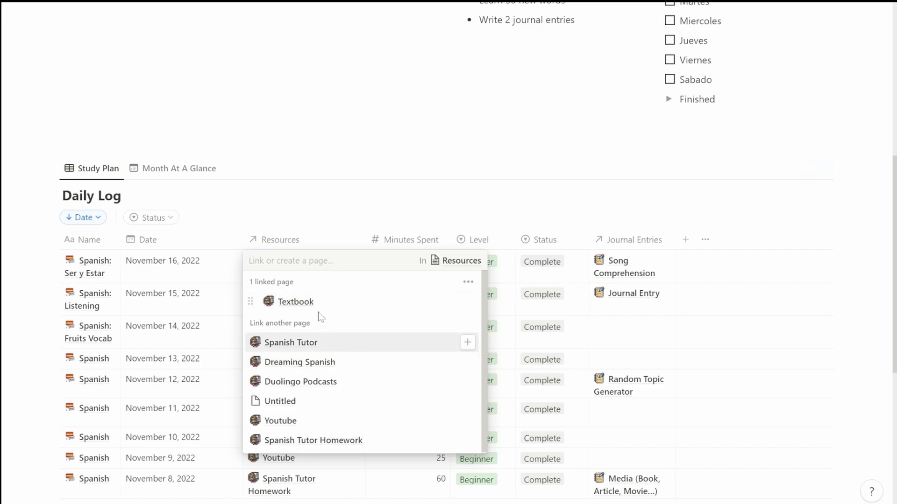
left_click(372, 389)
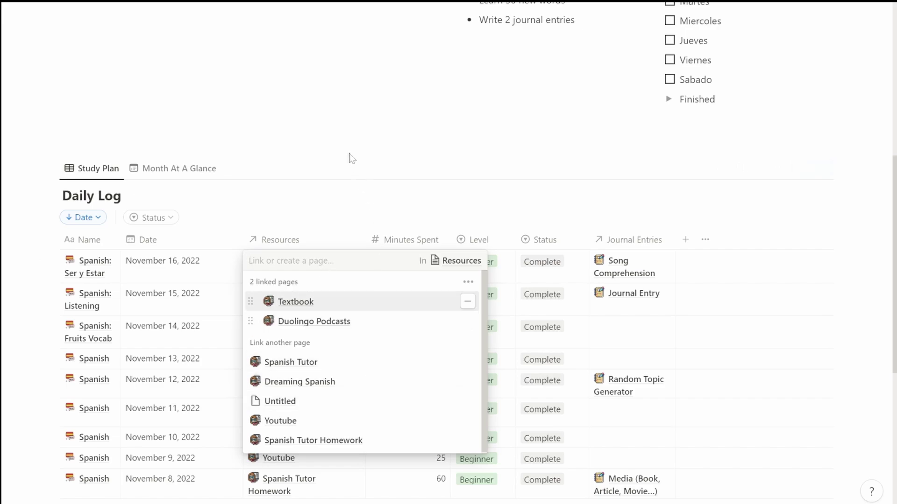
key("Escape")
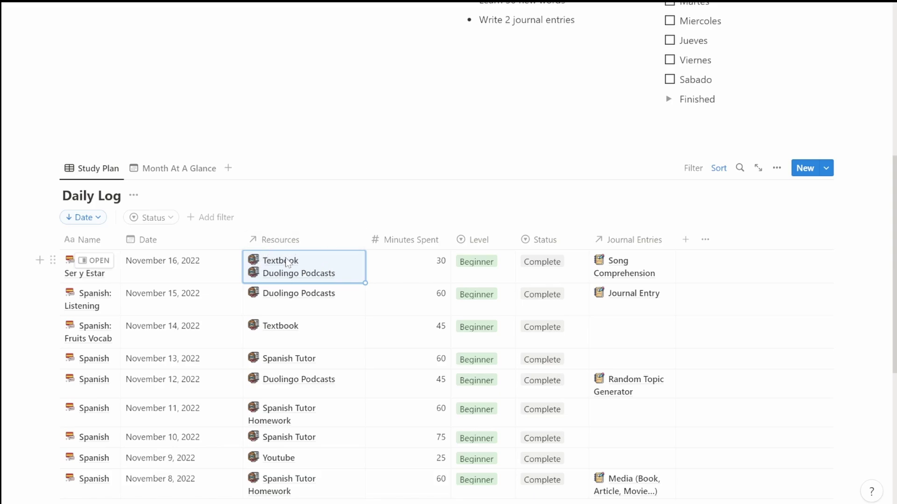
scroll(288, 264, "up", 1)
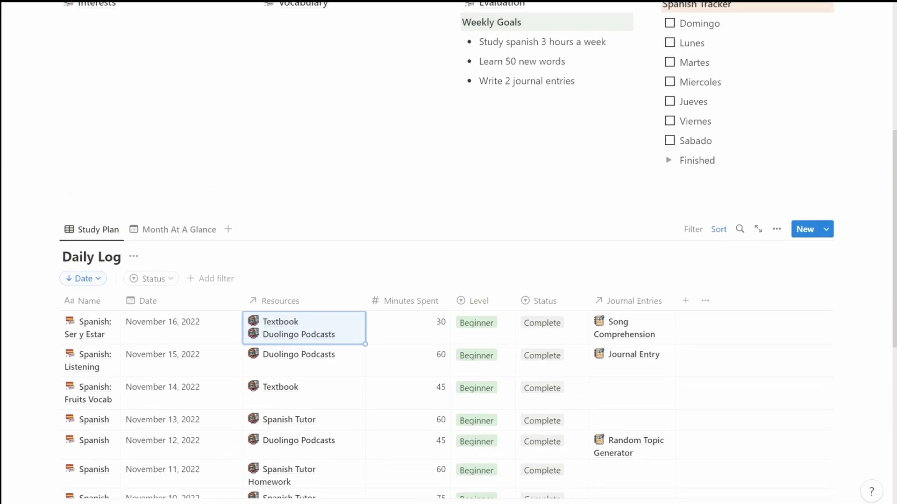
Open the Vocabulary page from the Language Learning Template page and review its New Words and New Phrases tables.
scroll(306, 191, "up", 4)
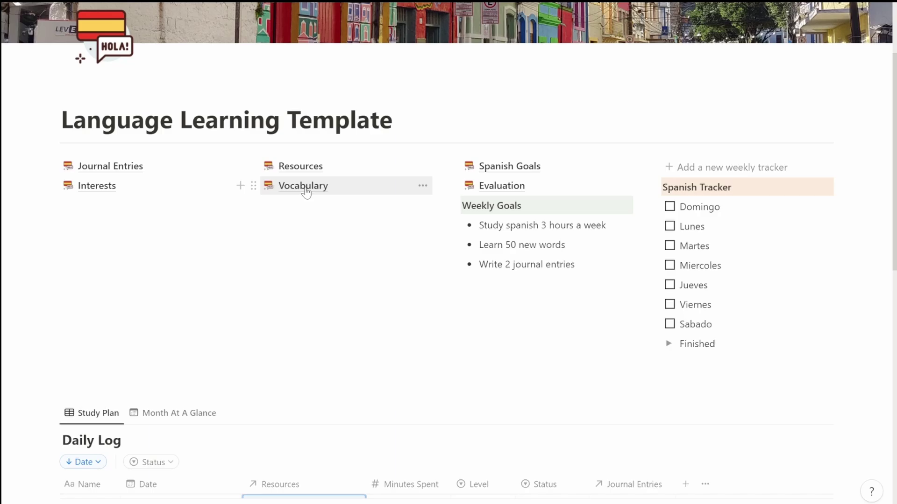
left_click(304, 188)
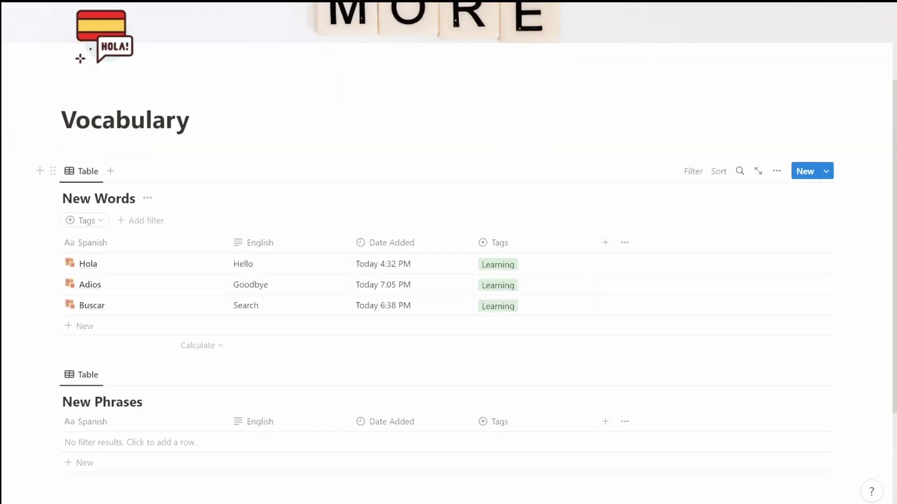
scroll(302, 185, "down", 1)
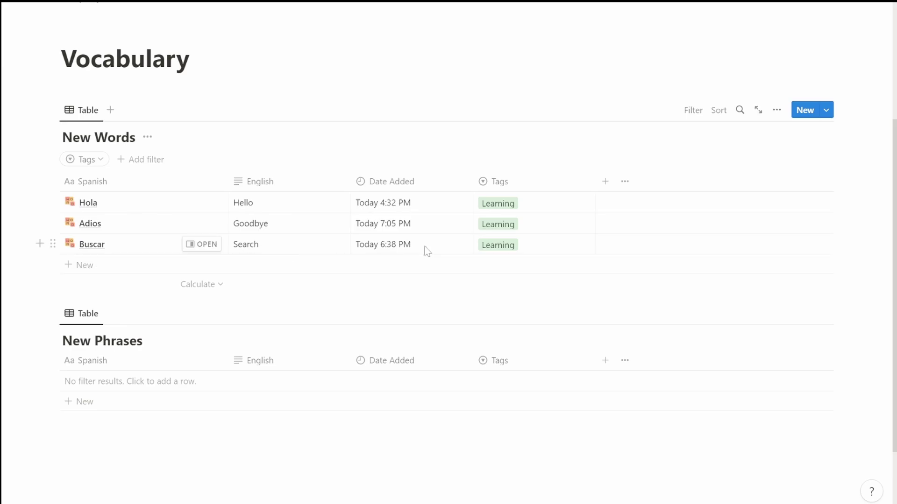
Add the word Gustar to New Words from its Untitled template, with the English meaning To Like and the Learning tag.
left_click(825, 114)
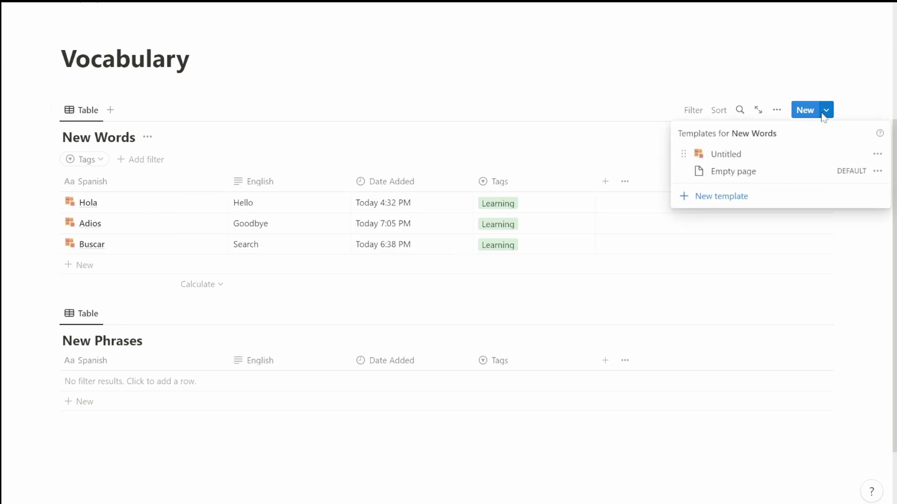
left_click(719, 156)
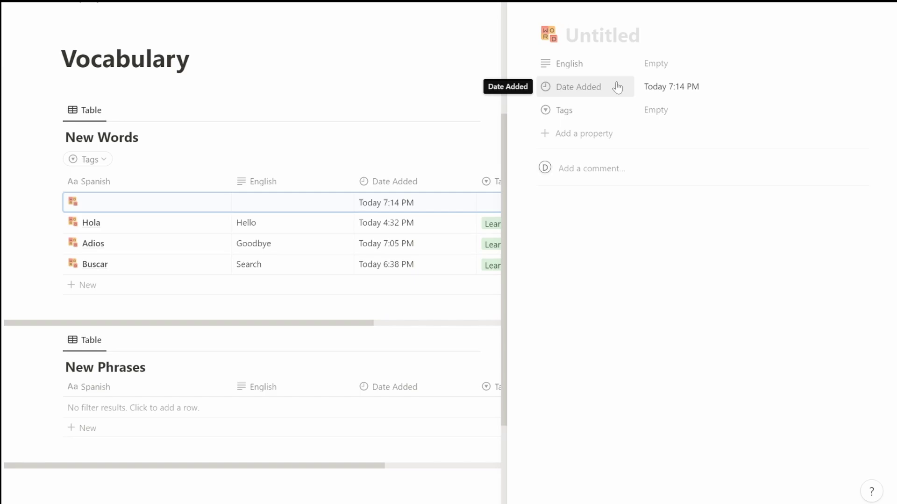
type("Gustar")
key("Tab")
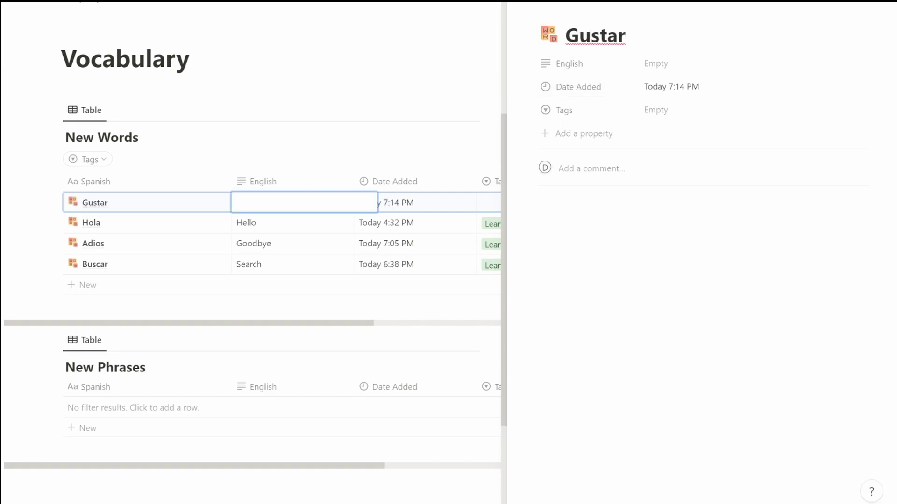
type("To Like")
key("Escape")
left_click(524, 205)
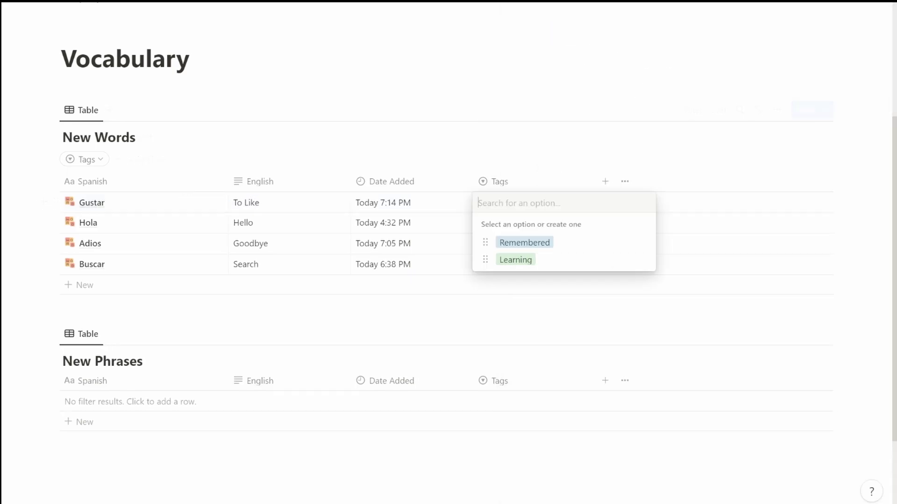
left_click(539, 260)
key("Escape")
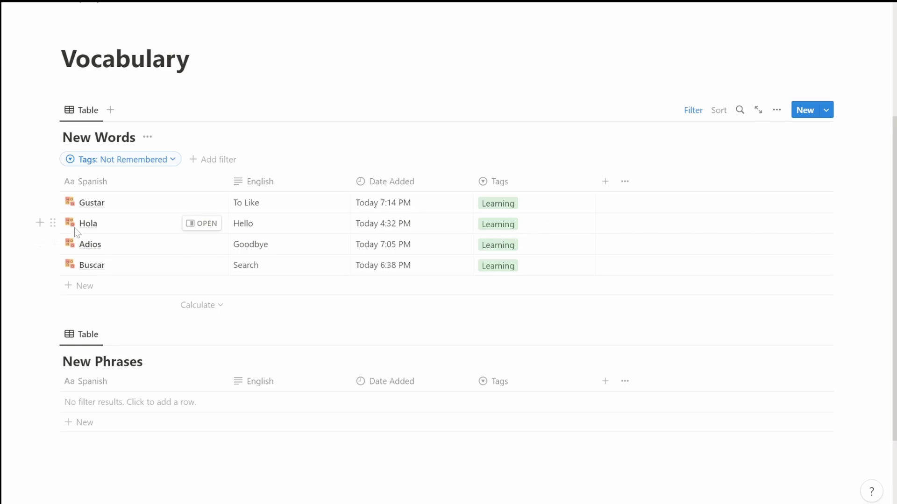
Change the tag of Hola to Remembered, and switch the Remembered exclusion in the New Words Tags filter off and on again.
left_click(541, 227)
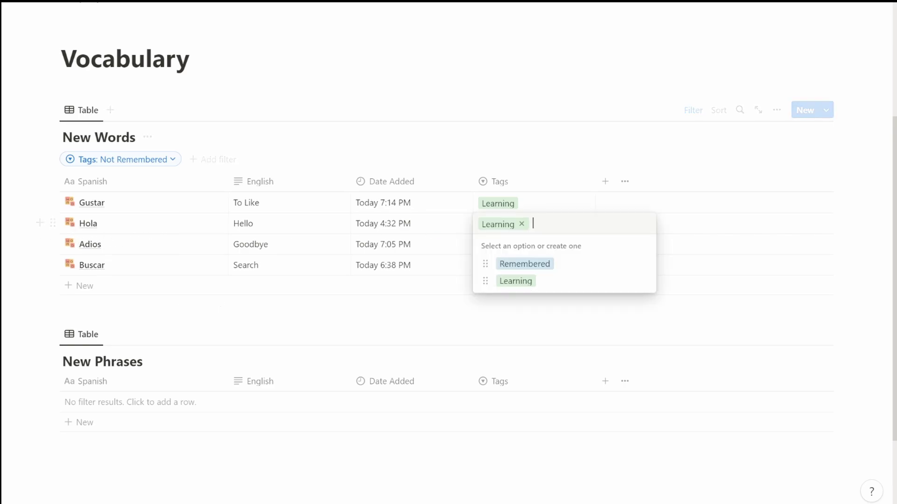
left_click(542, 265)
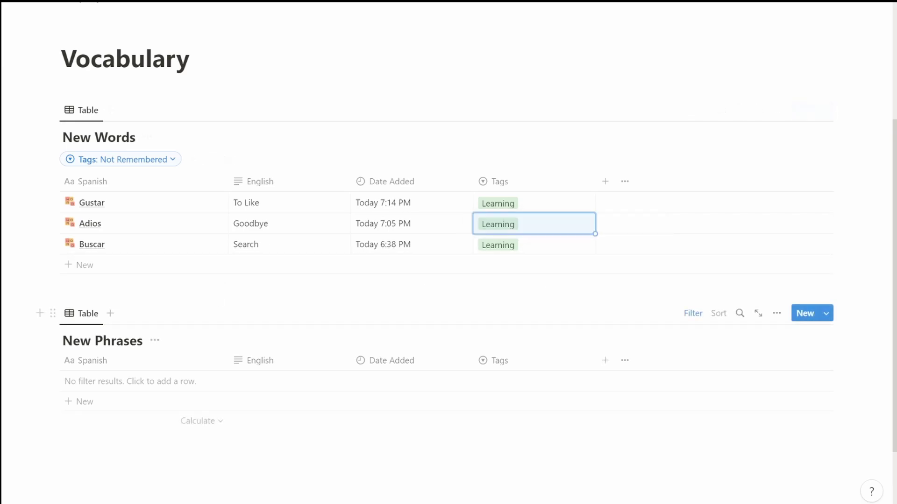
left_click(171, 164)
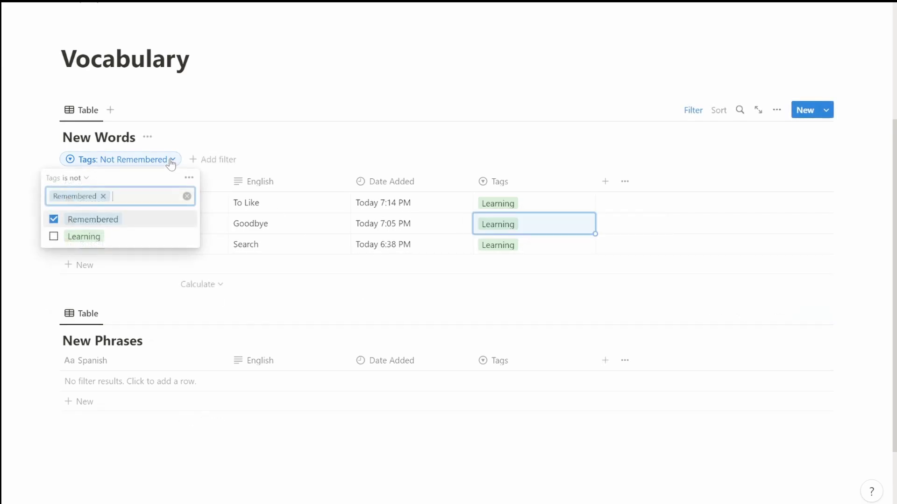
left_click(55, 219)
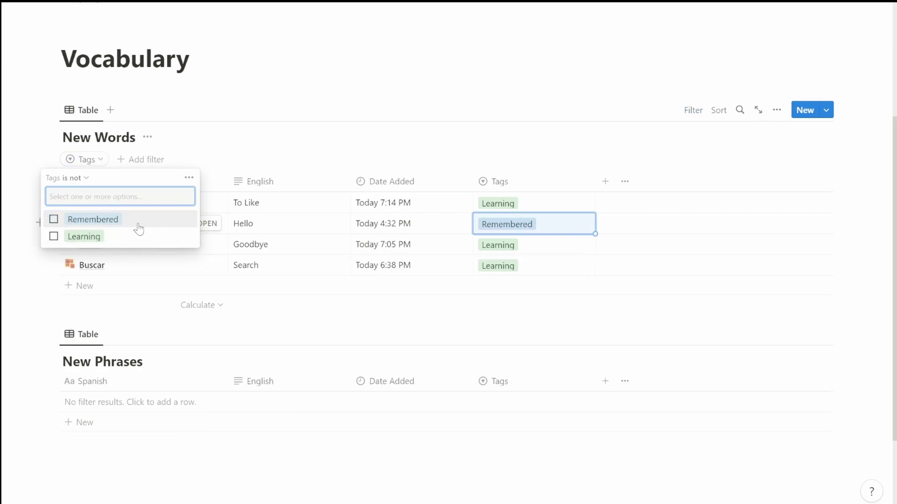
left_click(55, 220)
left_click(373, 144)
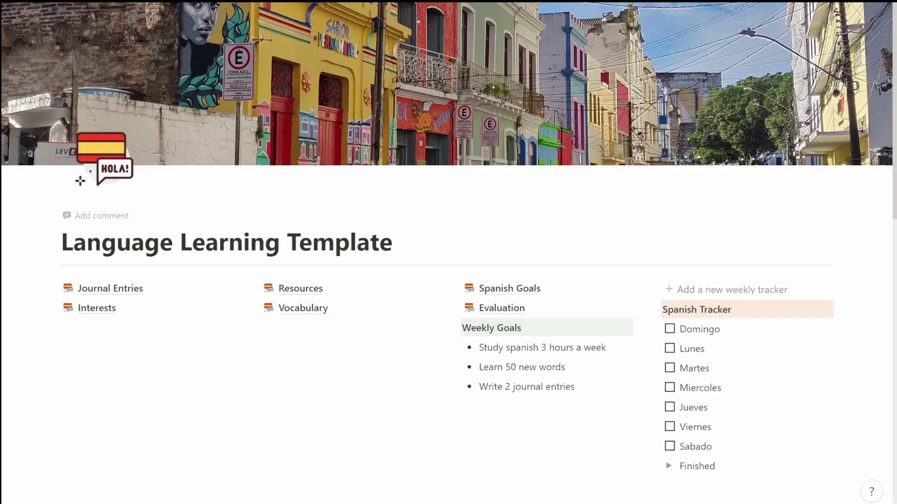
Open the Spanish Goals page and review its instructions, Life Goal list, How Do I Get There? list and month-by-month goals.
scroll(444, 225, "down", 1)
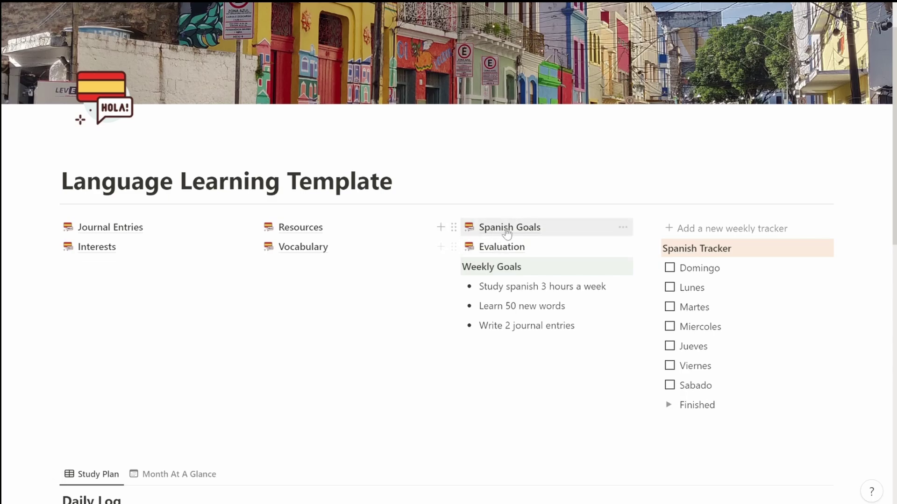
left_click(507, 228)
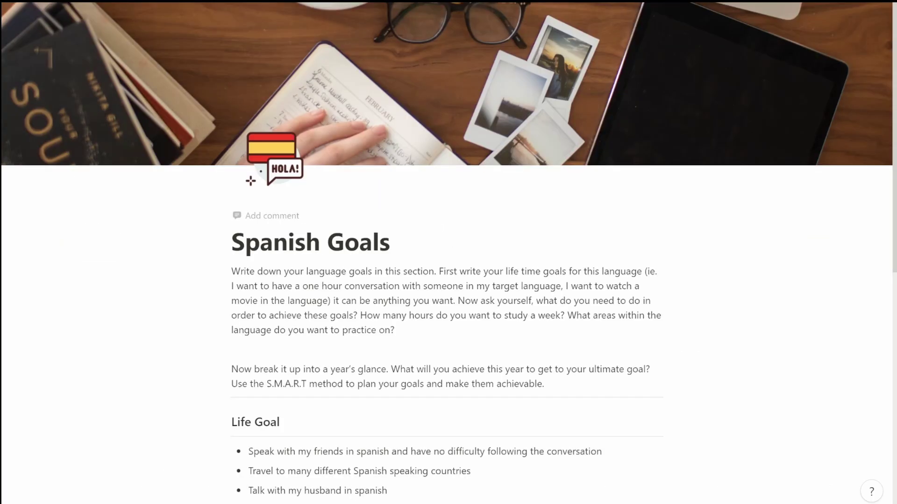
scroll(448, 253, "down", 3)
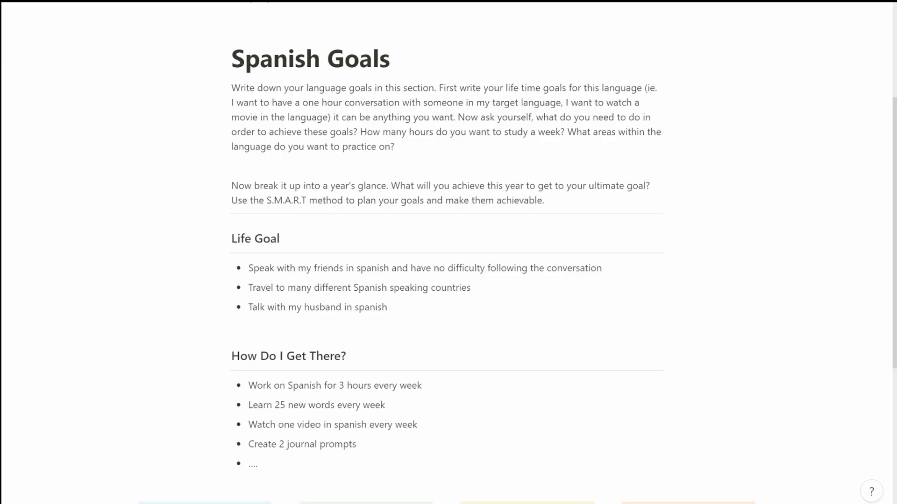
scroll(449, 252, "down", 4)
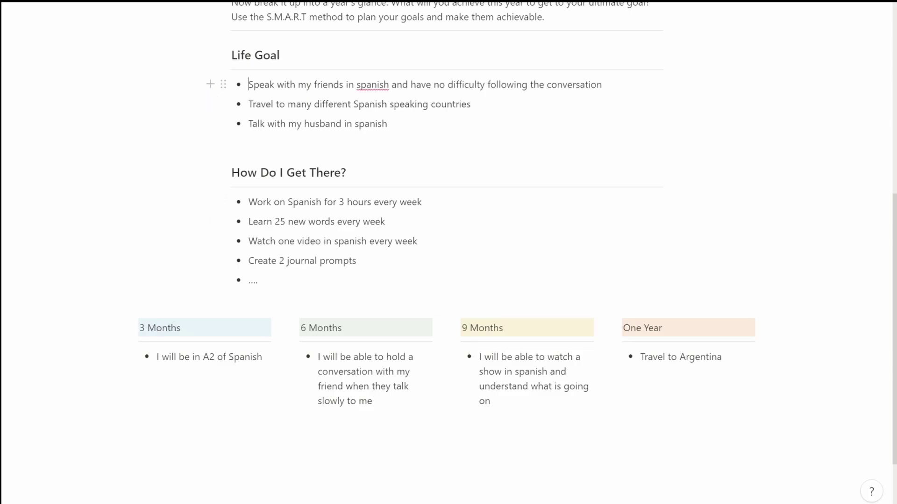
left_click_drag(248, 85, 470, 105)
left_click(391, 124)
Append the target date (January 16 2023) to the 3 Months heading on the Spanish Goals page.
scroll(448, 280, "down", 2)
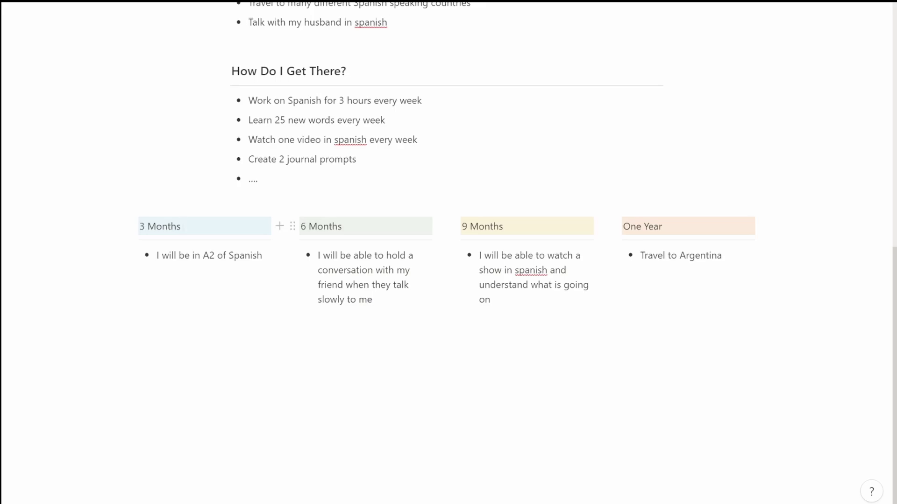
type("(January 16 2023)")
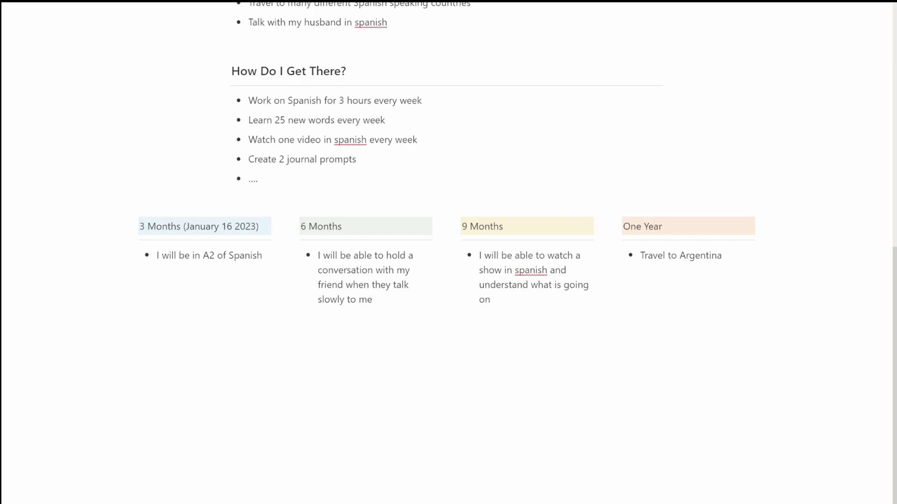
scroll(448, 252, "up", 6)
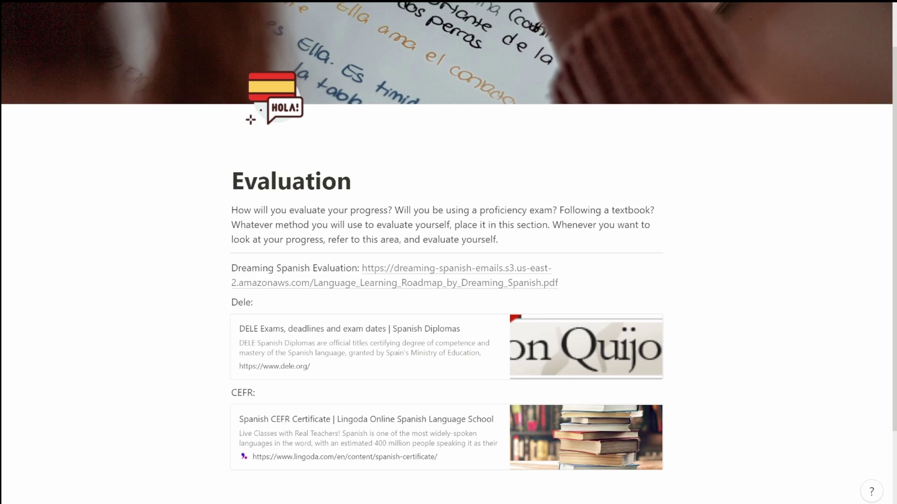
Review the Evaluation page and return to the Language Learning Template page to view the Daily Log table.
scroll(449, 280, "down", 1)
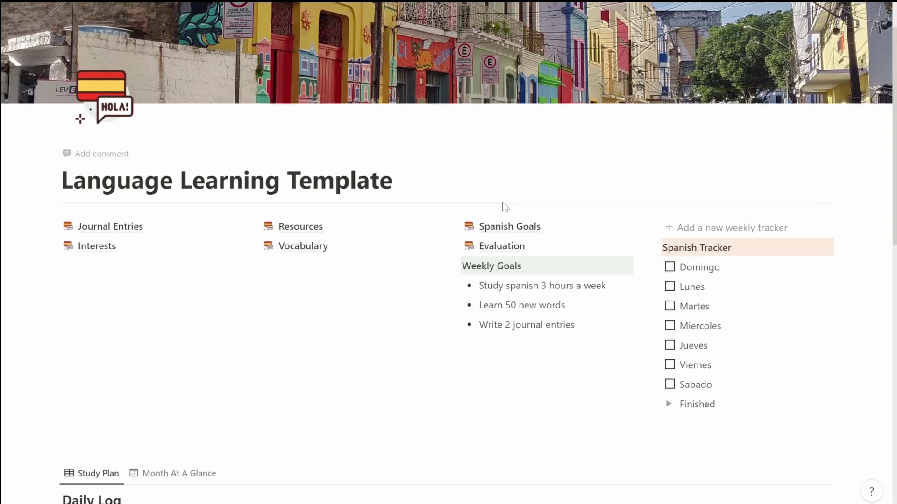
scroll(468, 200, "down", 8)
scroll(469, 200, "down", 3)
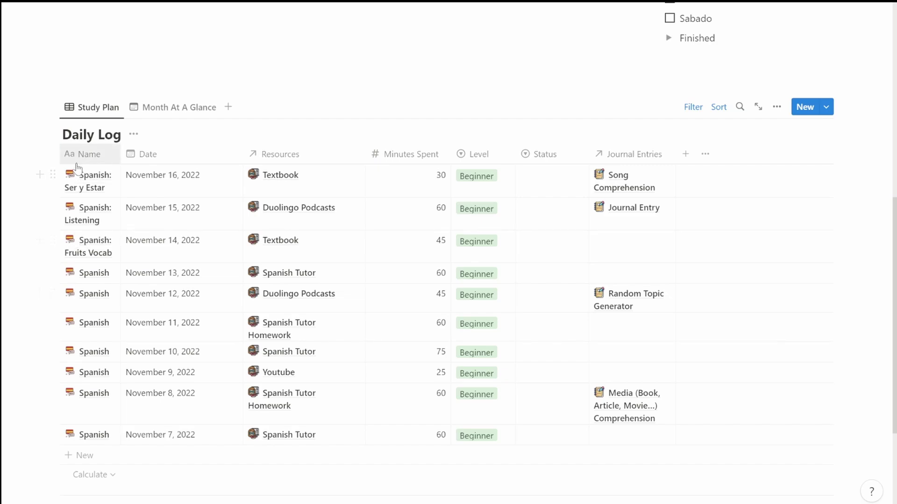
left_click(52, 176)
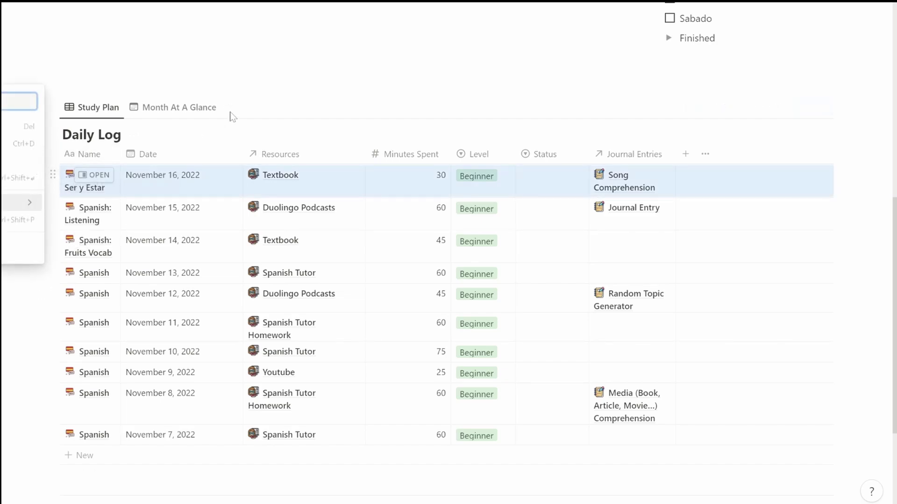
left_click(347, 90)
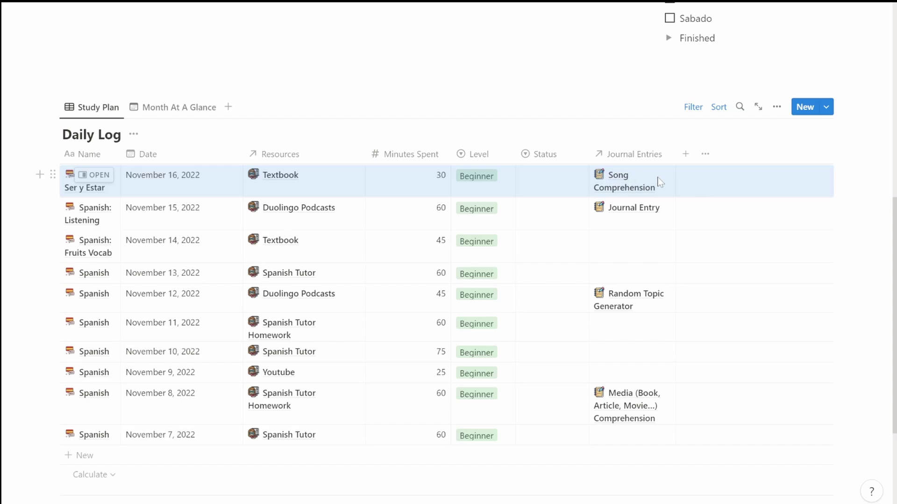
Open the Song Comprehension journal entry linked to the November 16, 2022 session, review its properties and sections, and close it.
left_click(659, 181)
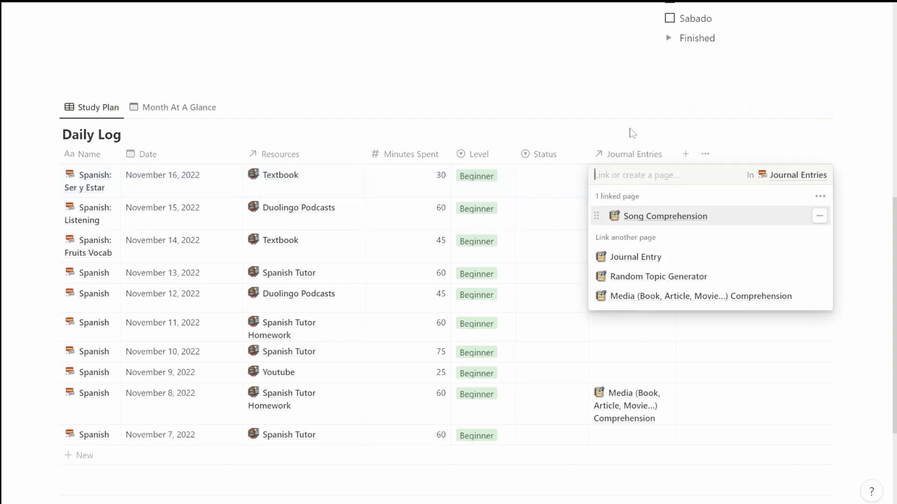
key("Escape")
left_click(660, 192)
left_click(650, 216)
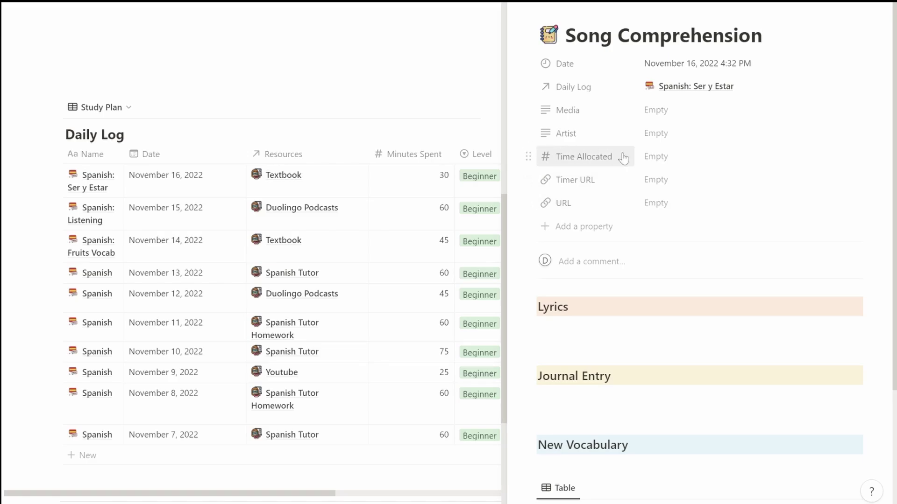
scroll(693, 211, "down", 4)
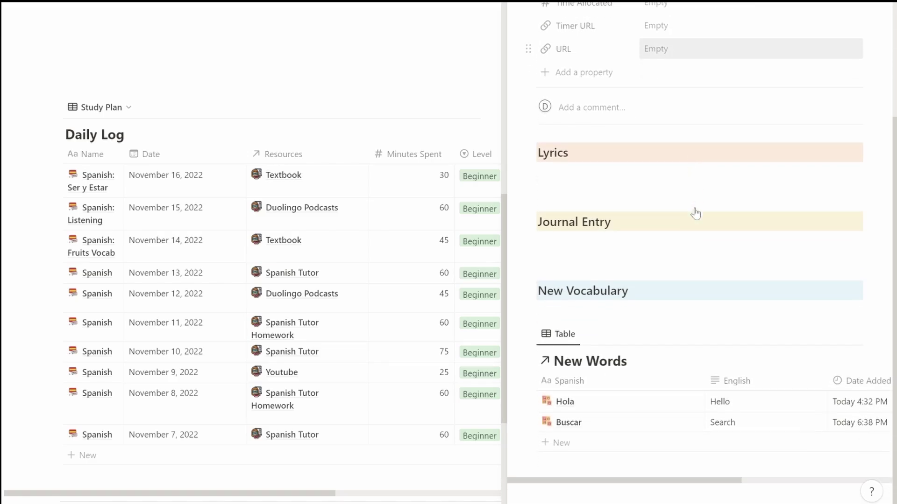
key("Escape")
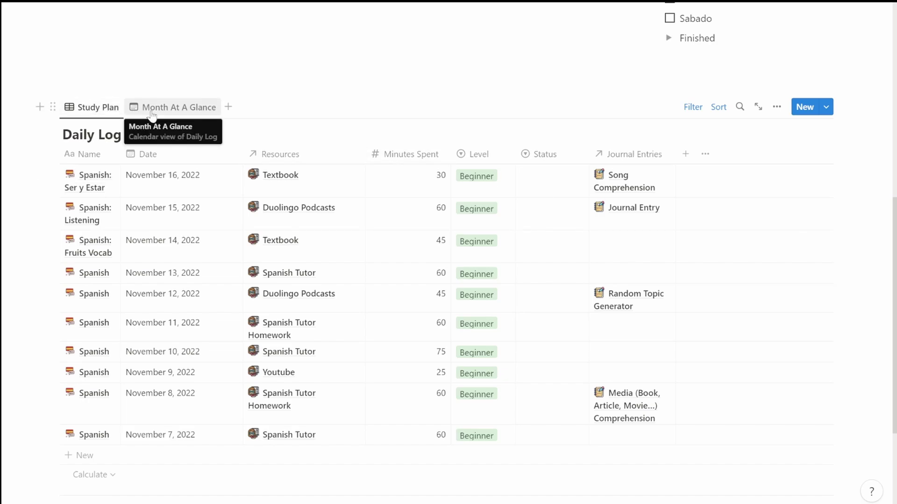
Set the November 16, 2022 entry's status to Complete and display the Daily Log's sort and filter settings.
left_click(564, 187)
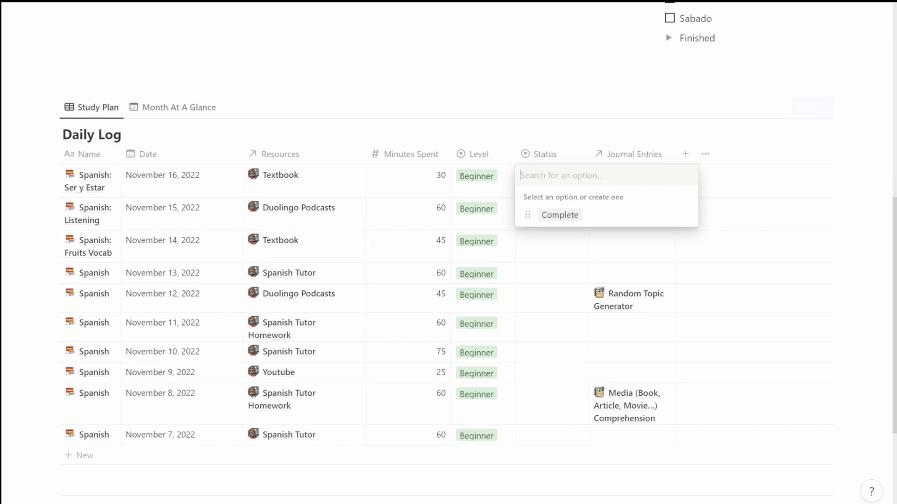
left_click(563, 216)
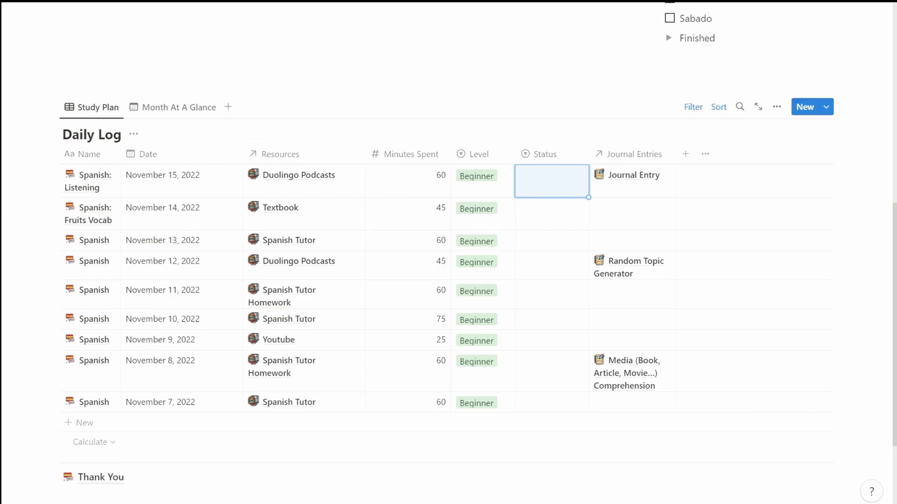
left_click(693, 107)
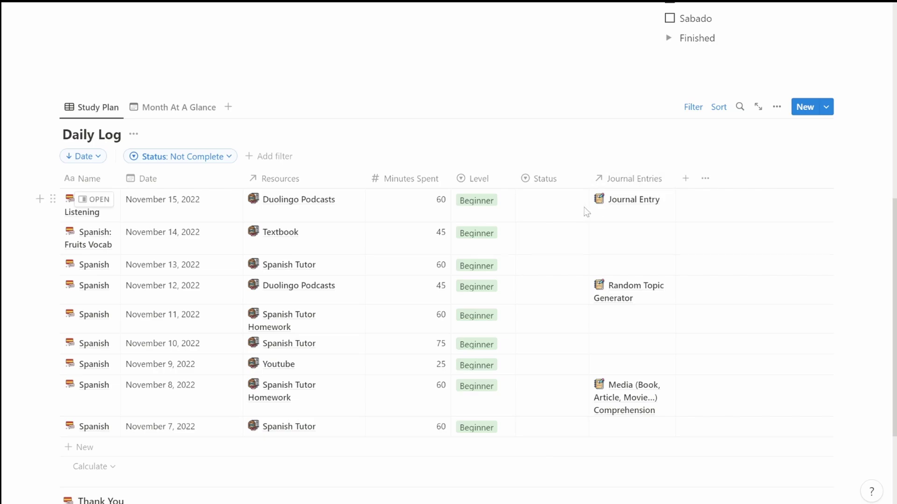
Set the status of every remaining Daily Log entry, from November 15 back to November 7, 2022, to Complete.
left_click(569, 208)
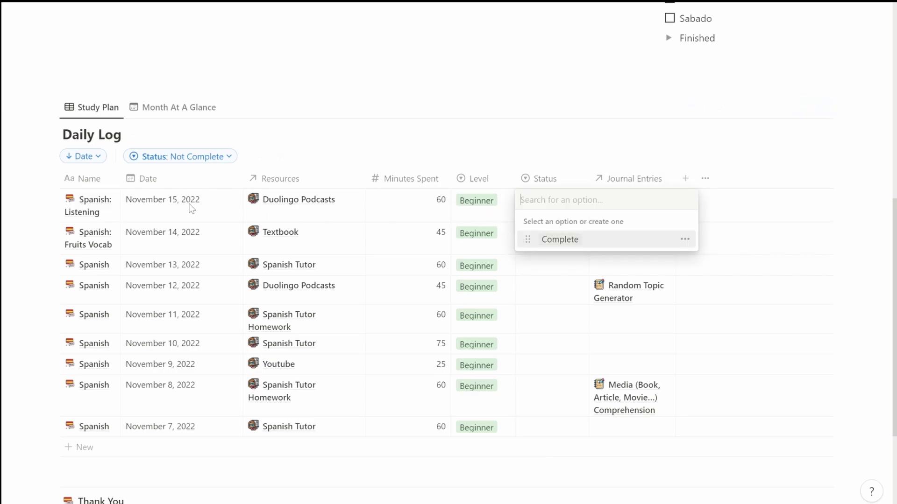
left_click(553, 248)
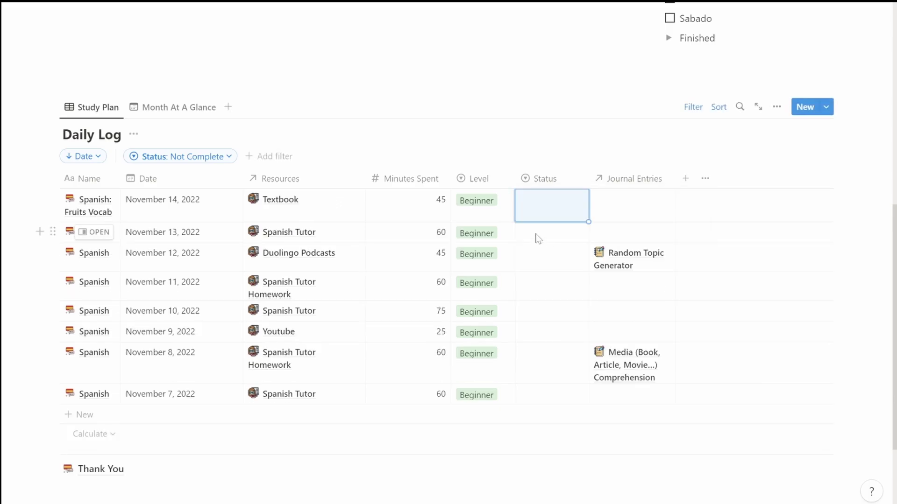
key("Return")
left_click(549, 235)
key("Return")
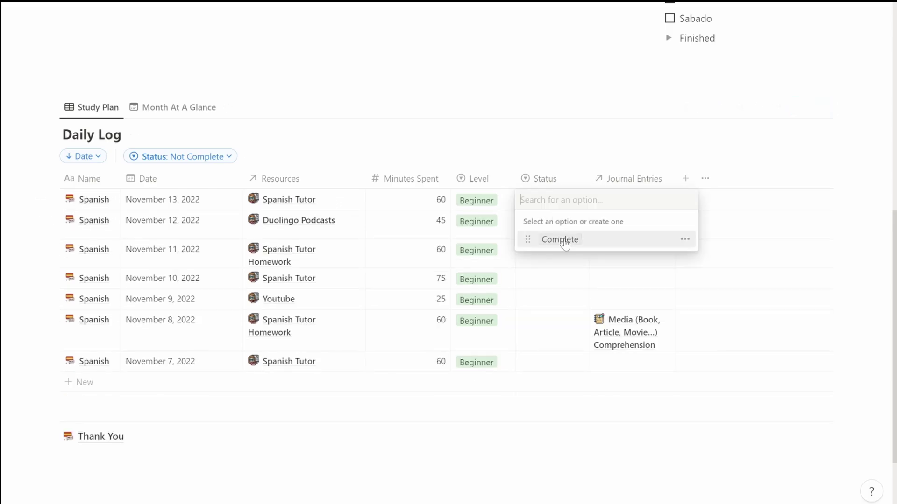
left_click(563, 240)
key("Return")
left_click(561, 240)
key("Return")
left_click(563, 240)
key("Return")
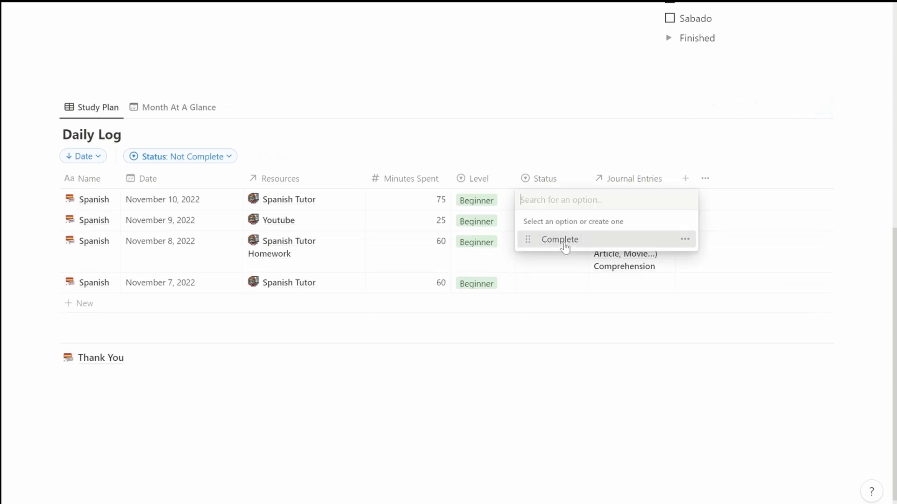
left_click(564, 240)
key("Return")
left_click(560, 236)
key("Return")
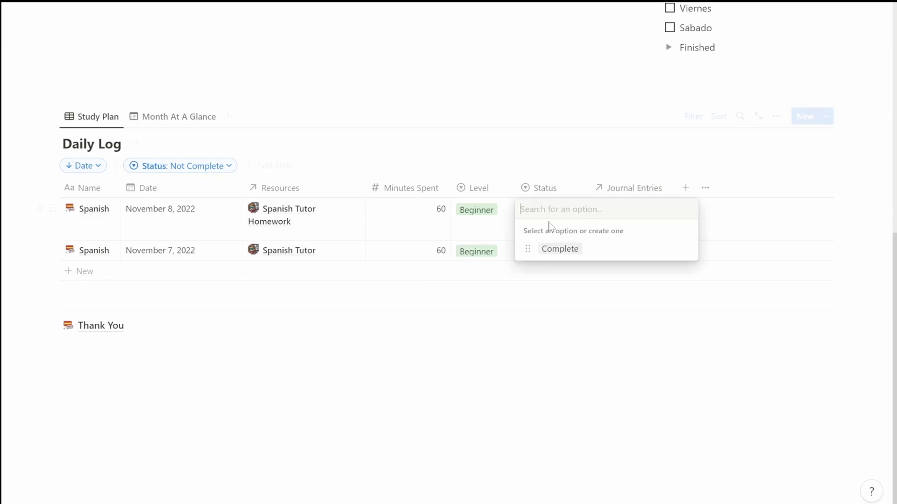
left_click(556, 248)
key("Return")
left_click(560, 290)
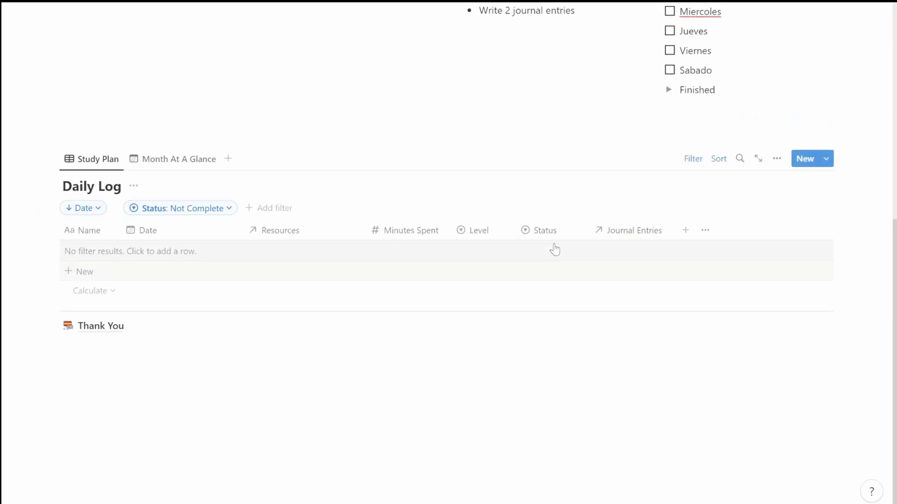
Remove Complete from the Daily Log's Status filter to view the finished sessions, and restore the filter to exclude Complete.
left_click(226, 207)
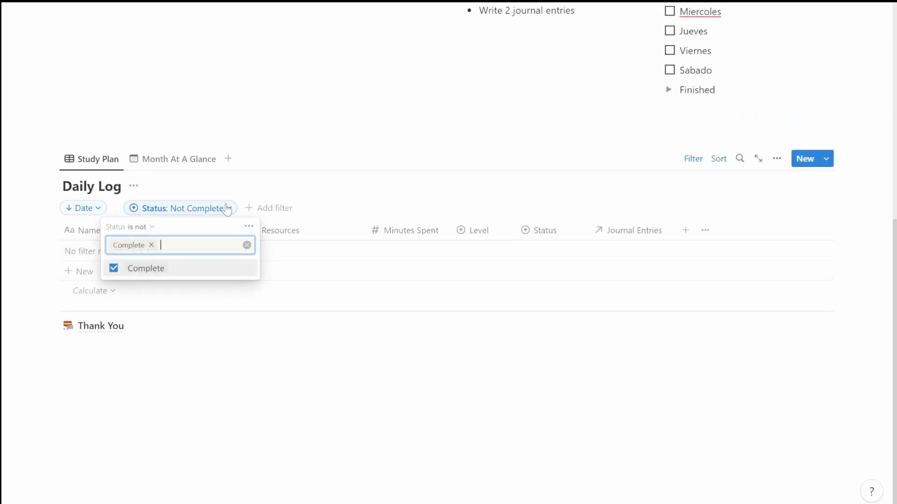
left_click(113, 269)
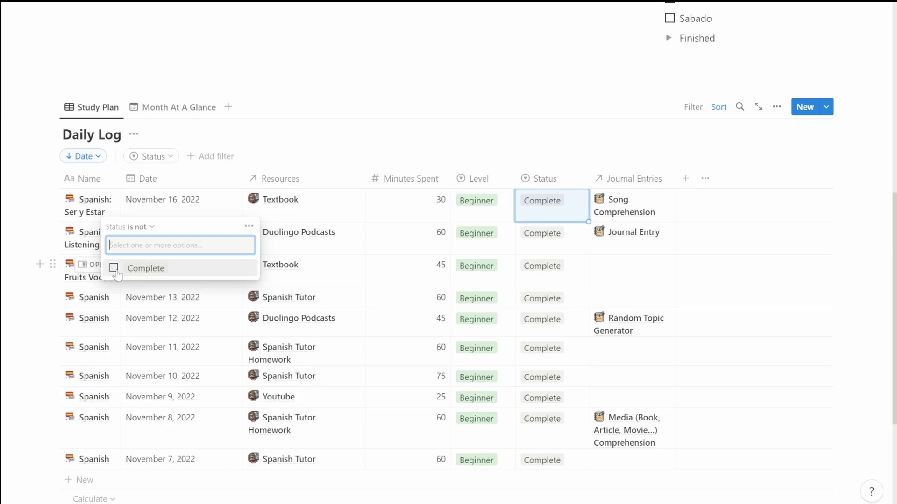
left_click(217, 264)
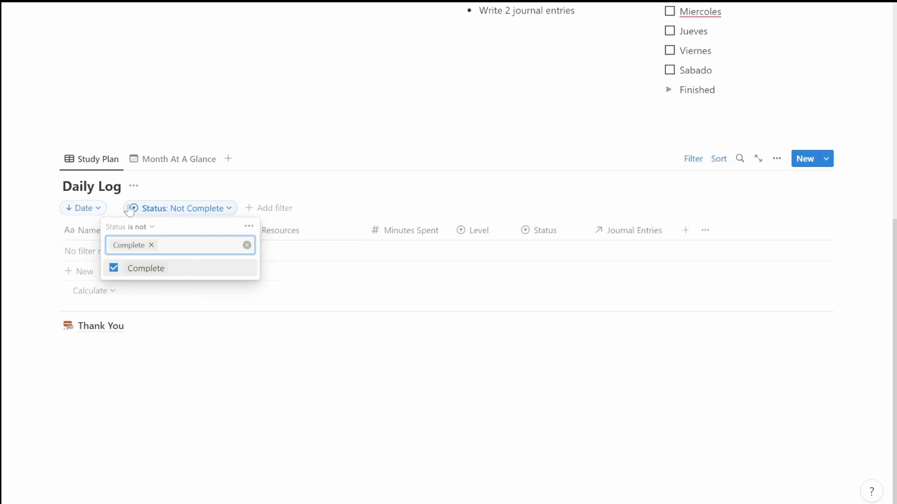
left_click(234, 356)
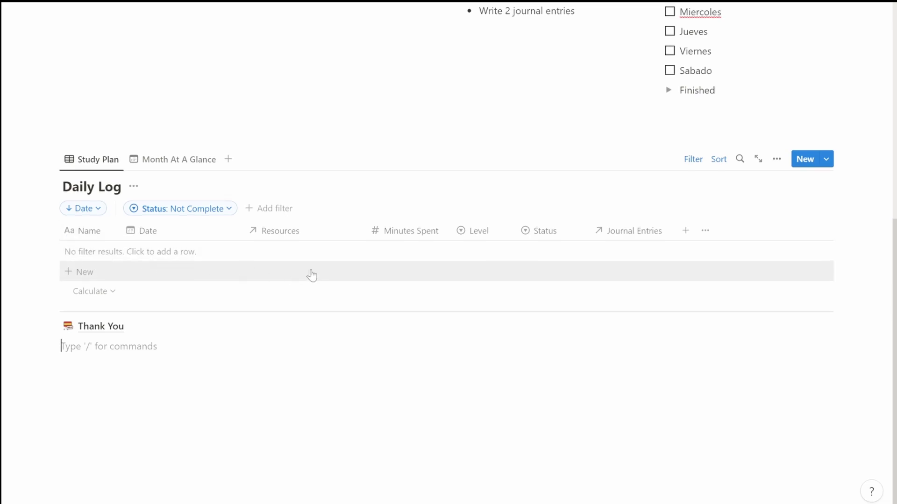
Add a new Daily Log entry from the Spanish template.
scroll(311, 276, "up", 1)
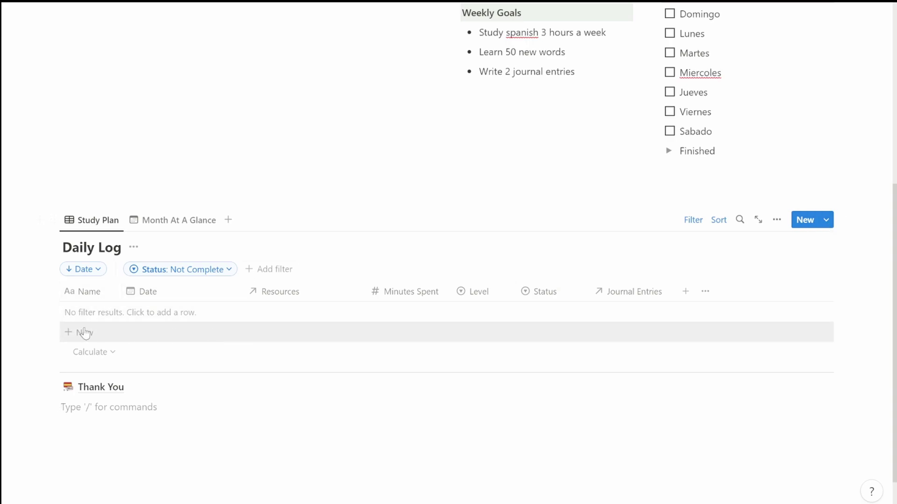
left_click(826, 219)
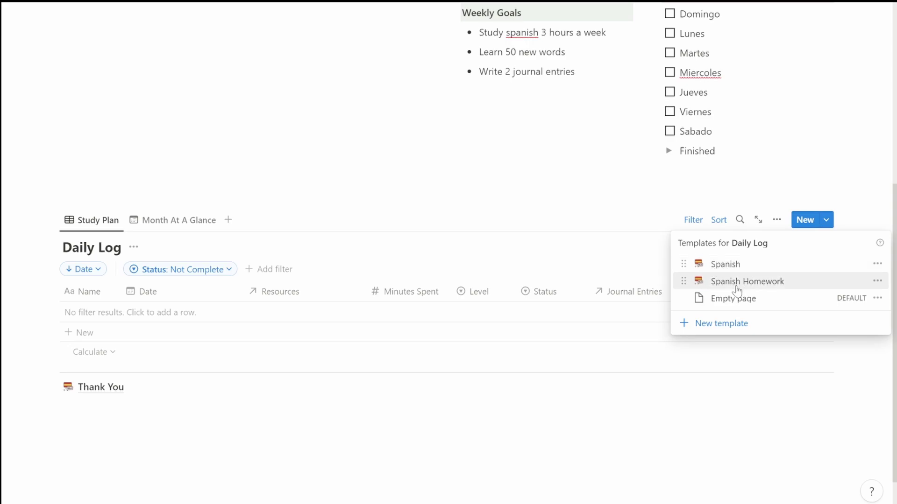
left_click(731, 272)
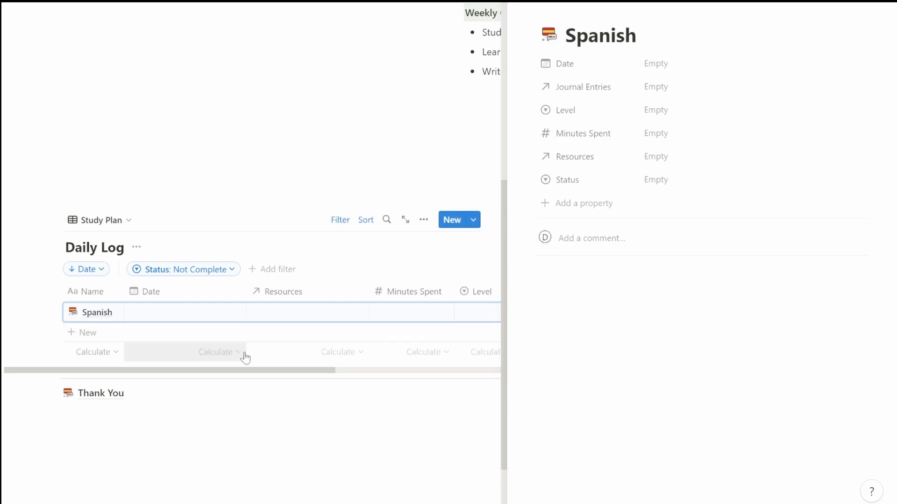
Add a Daily Log entry from the Spanish Homework template and write "Page 20-25 vocabulary" under its Homework heading.
left_click(473, 220)
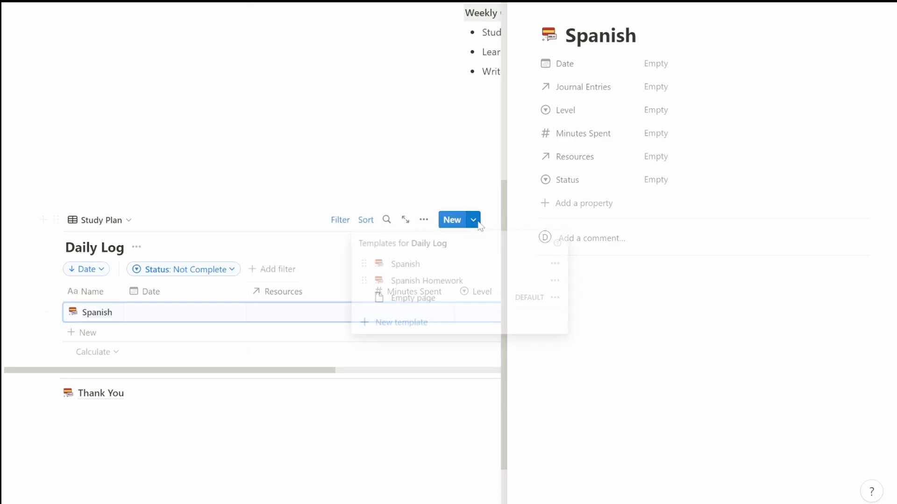
left_click(431, 285)
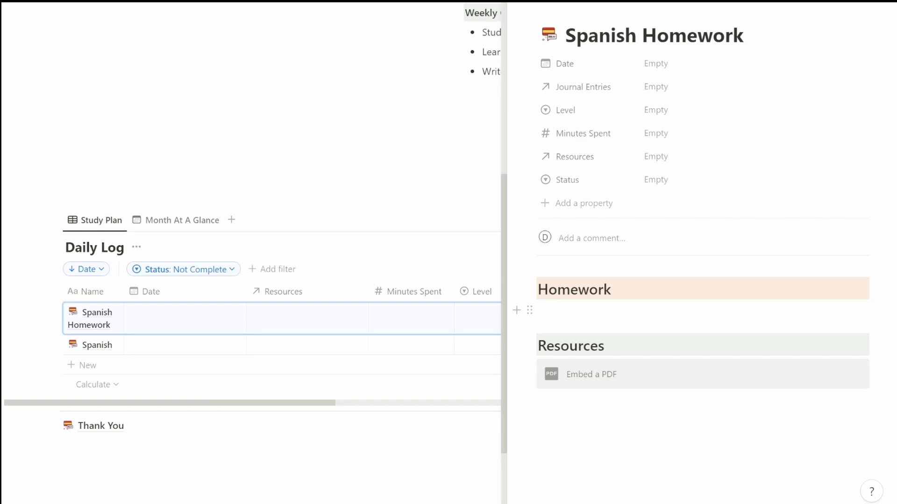
left_click(551, 310)
type("Page 20-25 voi")
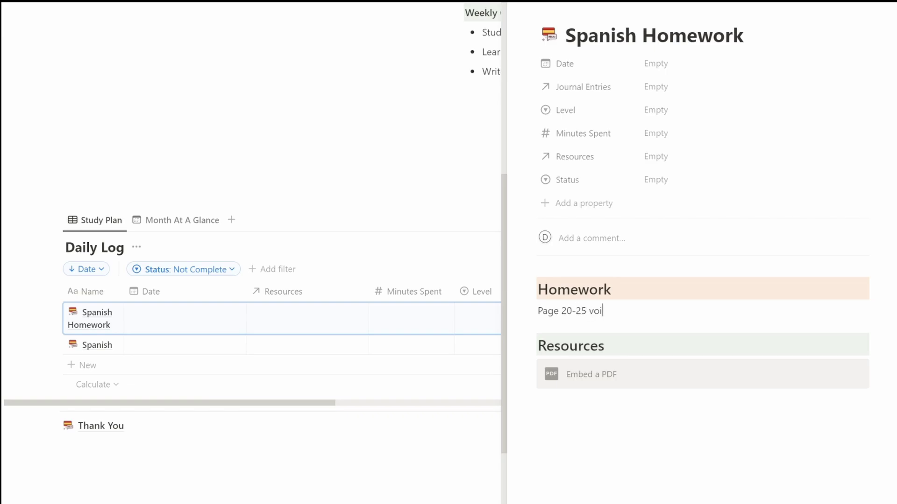
key("BackSpace")
key("BackSpace")
type("cabulary")
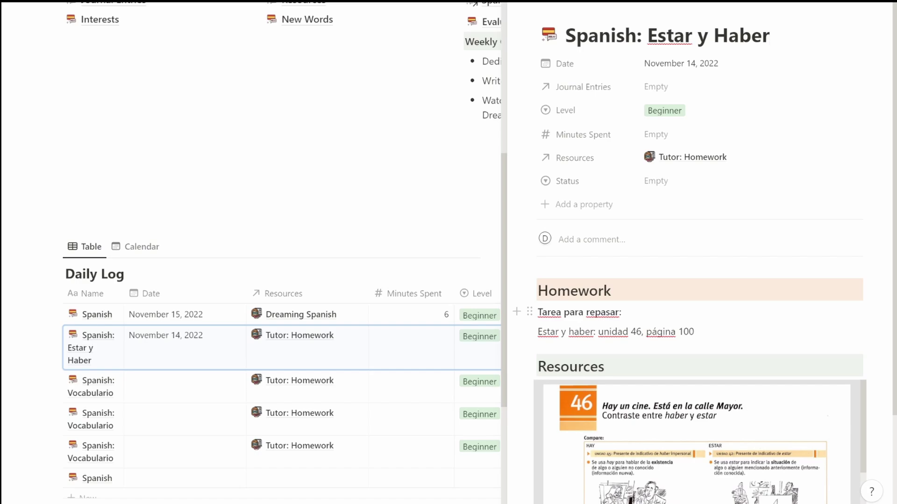
Examine the Spanish: Estar y Haber entry's homework notes and the embedded textbook page under Resources.
scroll(700, 253, "down", 1)
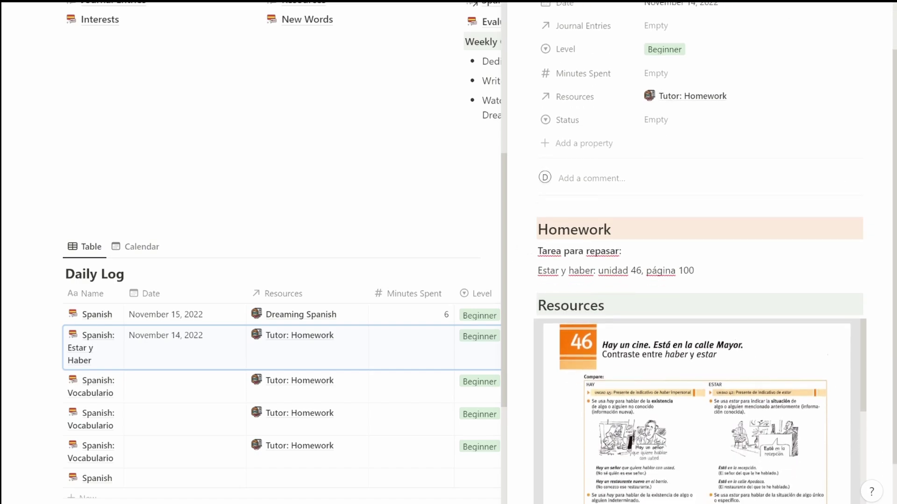
scroll(700, 280, "down", 1)
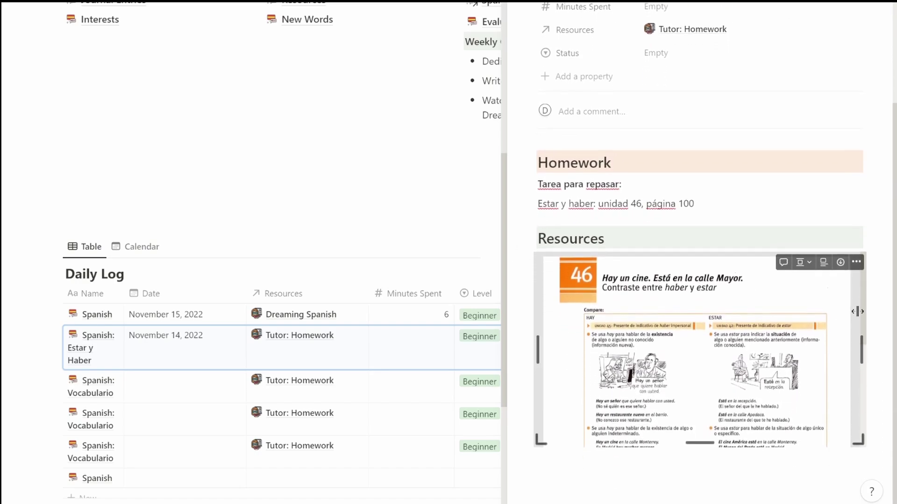
scroll(700, 280, "up", 2)
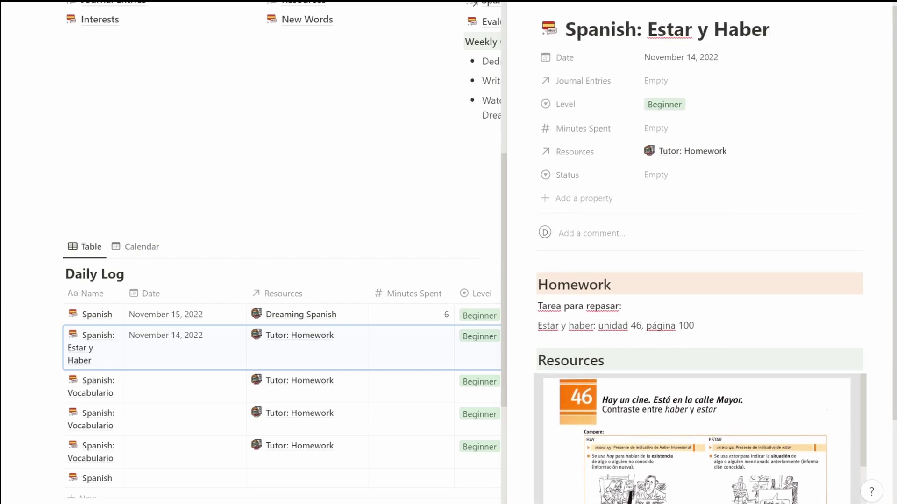
scroll(700, 280, "down", 2)
scroll(701, 280, "up", 1)
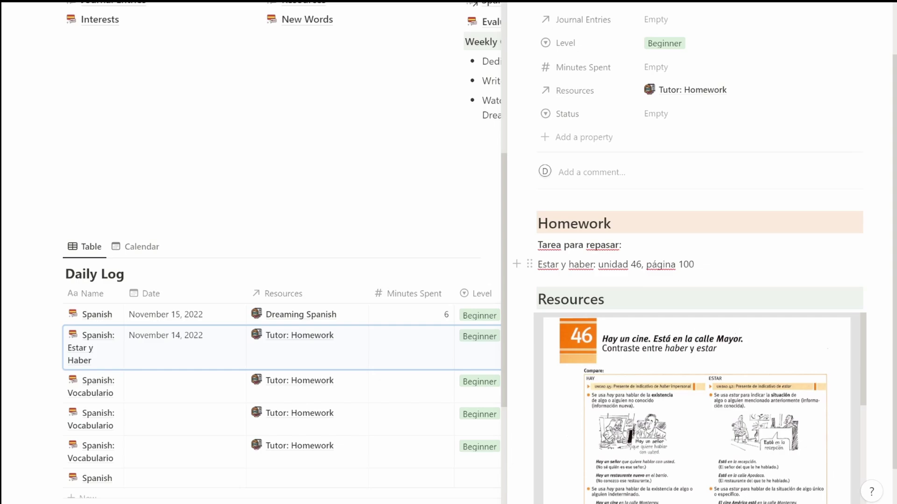
scroll(769, 374, "down", 2)
scroll(769, 315, "down", 5)
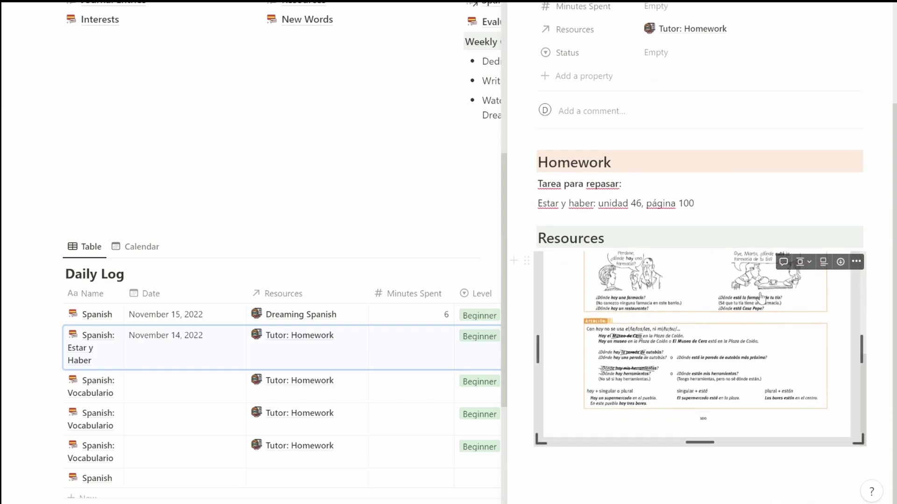
scroll(770, 315, "up", 5)
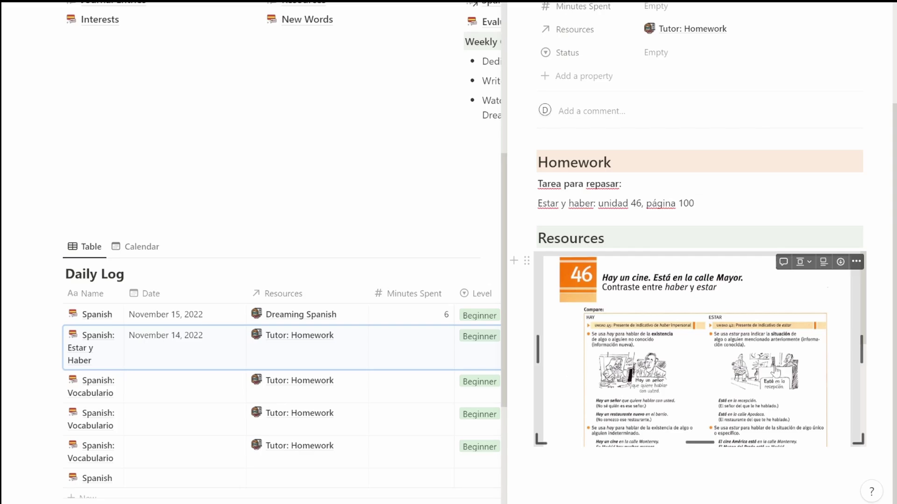
scroll(775, 372, "down", 5)
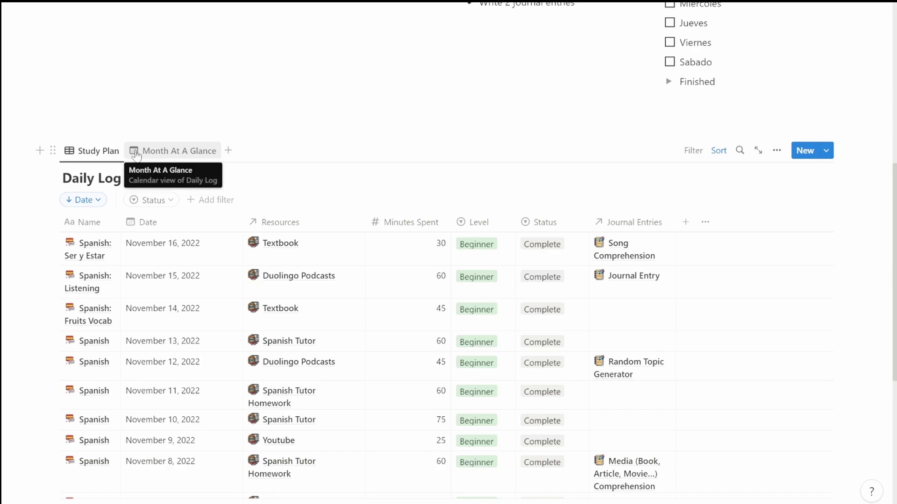
Show the Daily Log in its Month At A Glance calendar view and look over the November 2022 sessions.
left_click(179, 154)
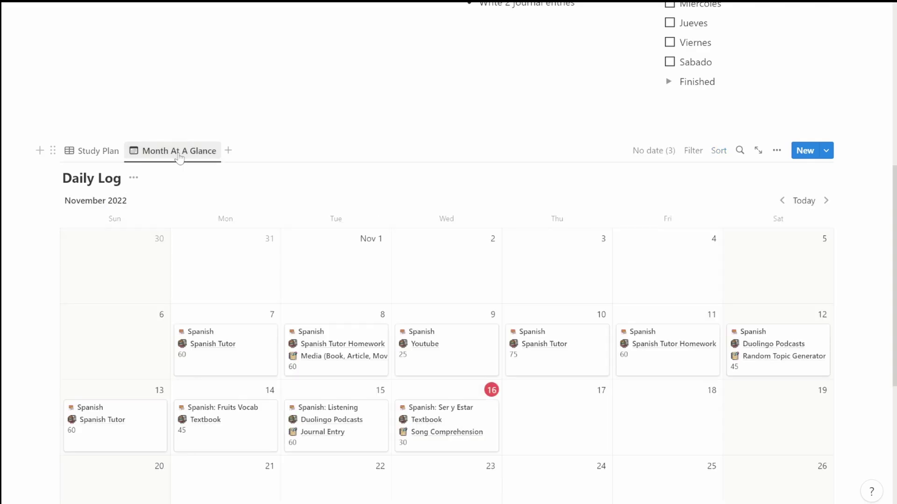
scroll(577, 244, "down", 3)
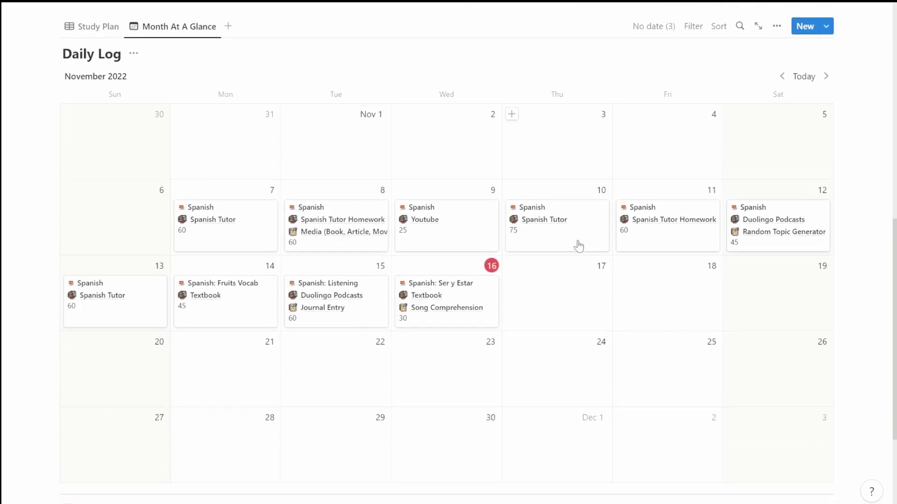
scroll(382, 214, "down", 2)
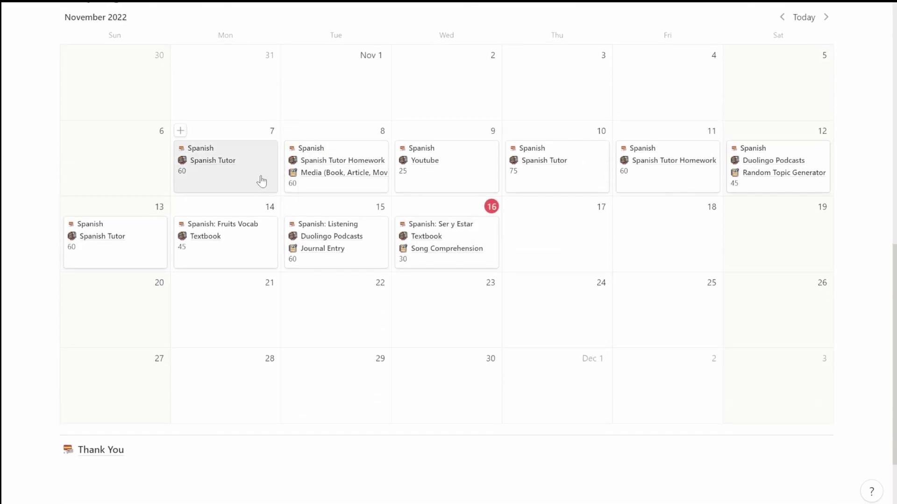
scroll(211, 218, "up", 2)
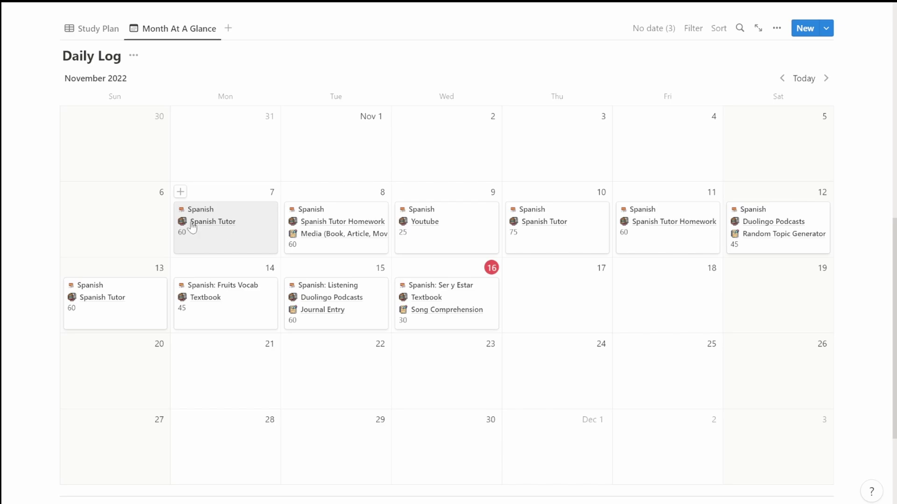
Review the November 7 Spanish session's page from the calendar, close it, and review the November 16 Spanish: Ser y Estar page.
left_click(246, 221)
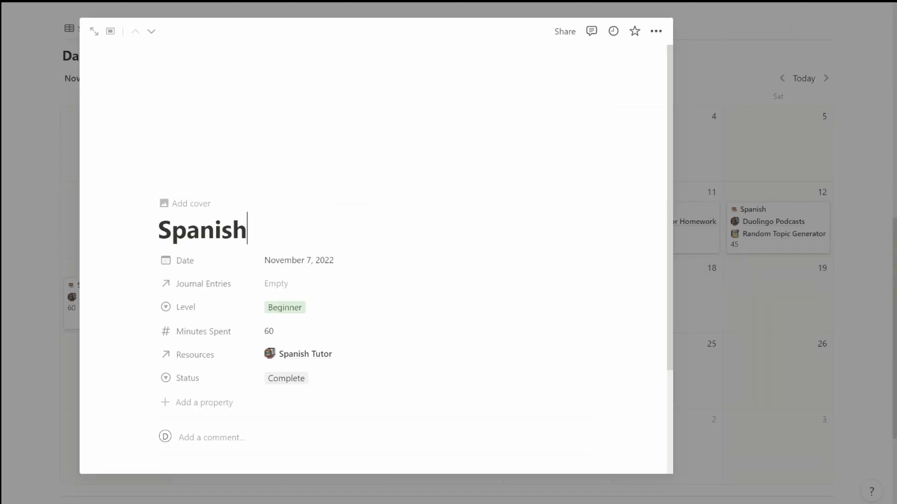
scroll(301, 265, "down", 2)
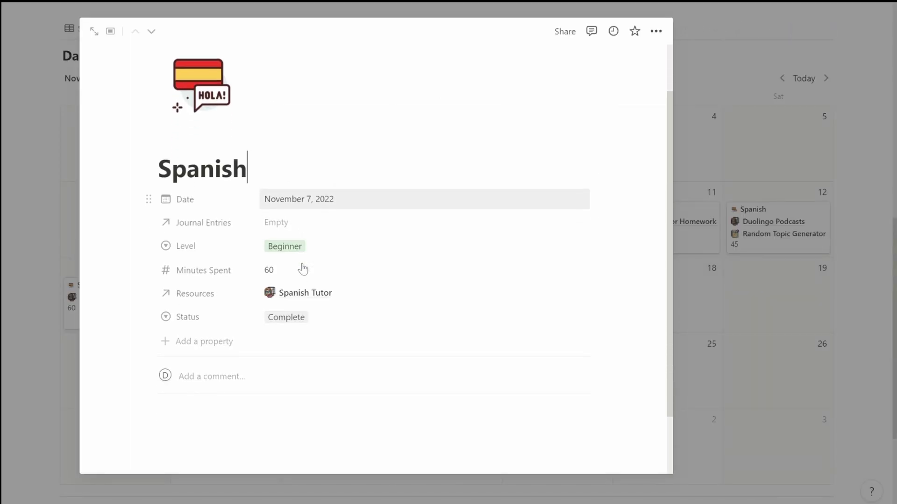
key("Escape")
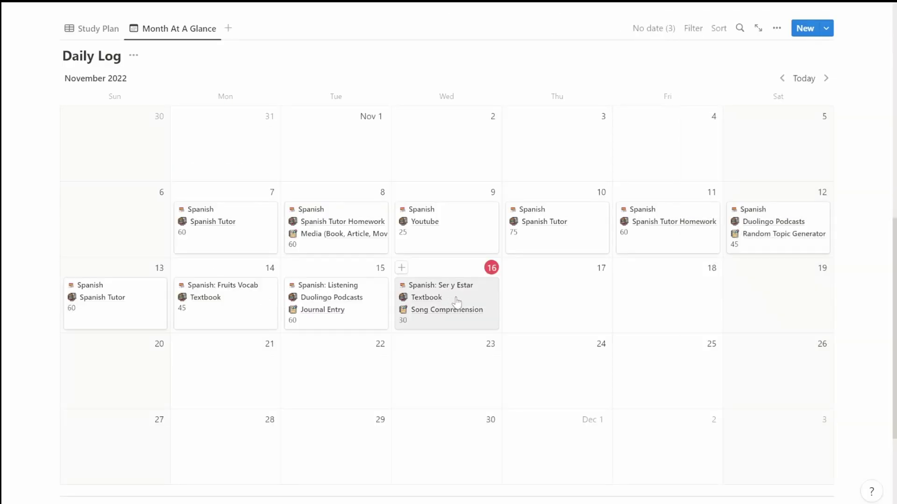
left_click(456, 303)
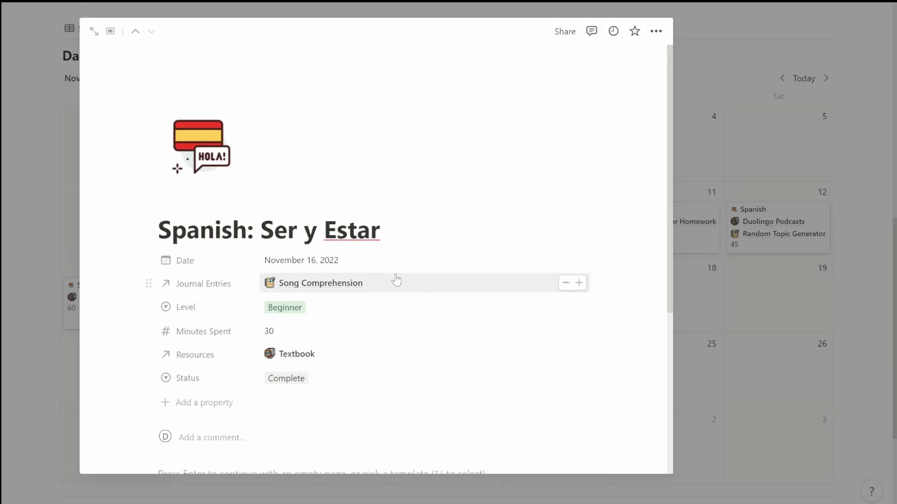
scroll(326, 224, "down", 4)
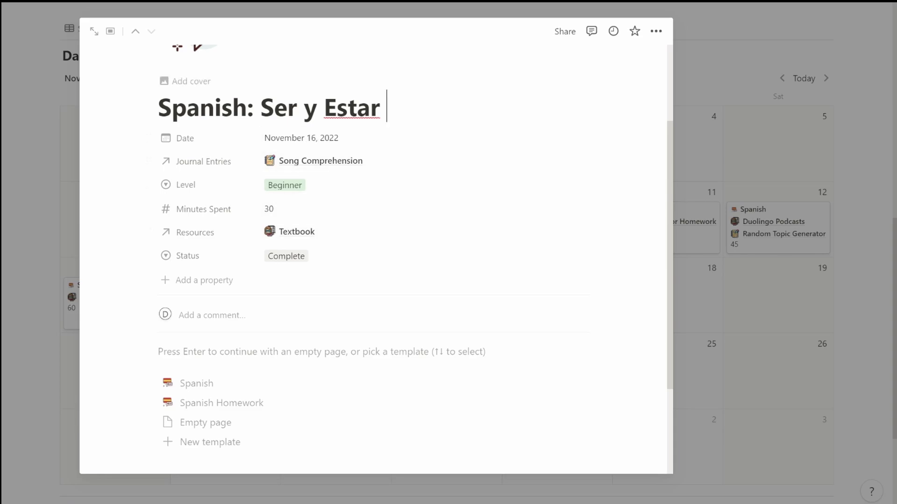
Return to the Study Plan table and open the November 16 Spanish: Ser y Estar entry in side view.
key("ctrl+shift+k")
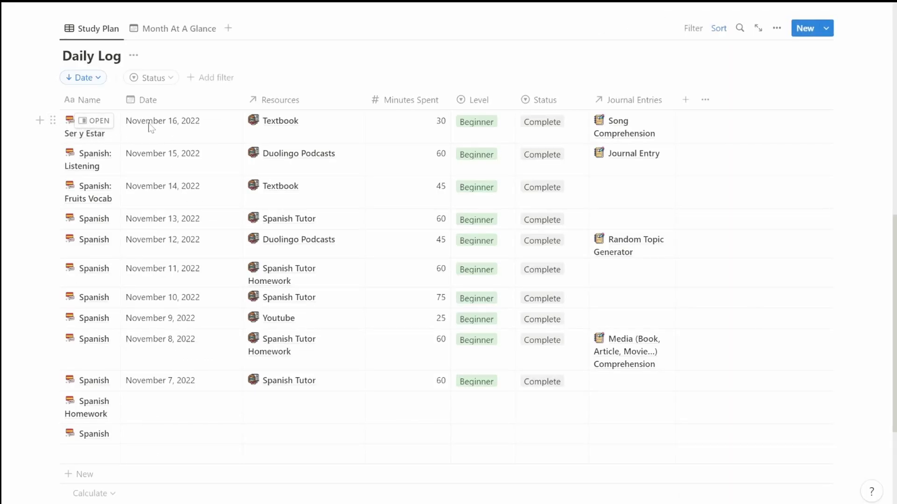
left_click(95, 121)
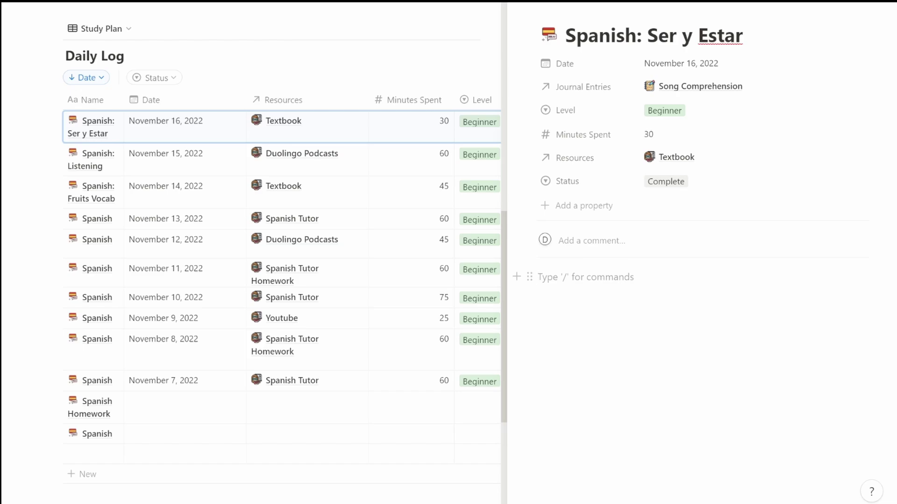
Add the lines "Reflection" and "Textbook: Pages 45-50" to the November 16 Spanish: Ser y Estar page and close it.
type("Reflection")
key("Return")
key("Return")
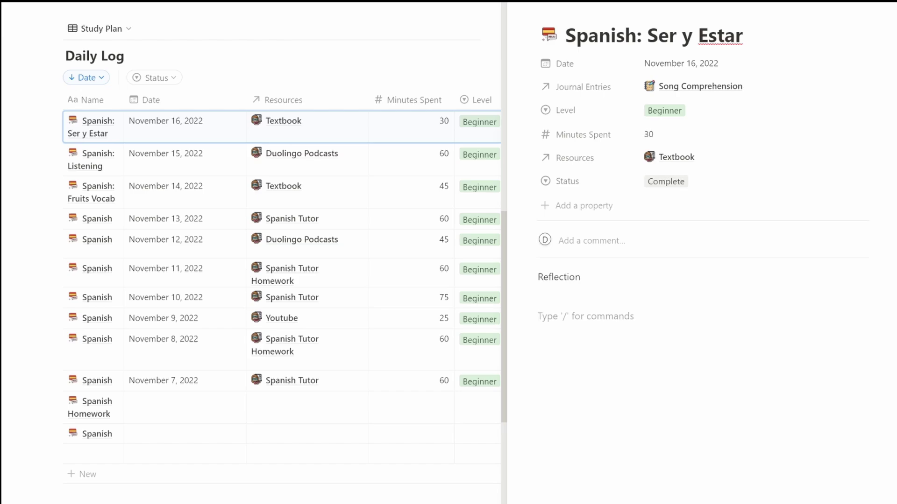
type("Textbook: Pages 45-50")
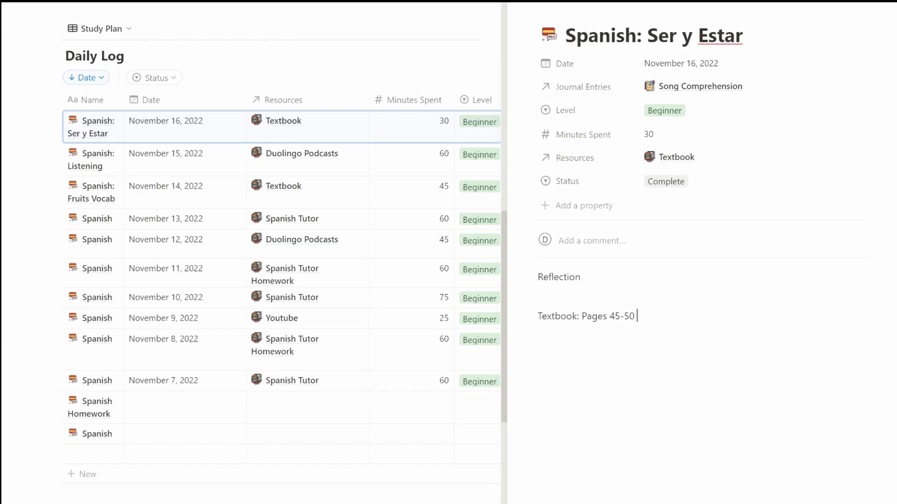
left_click(154, 21)
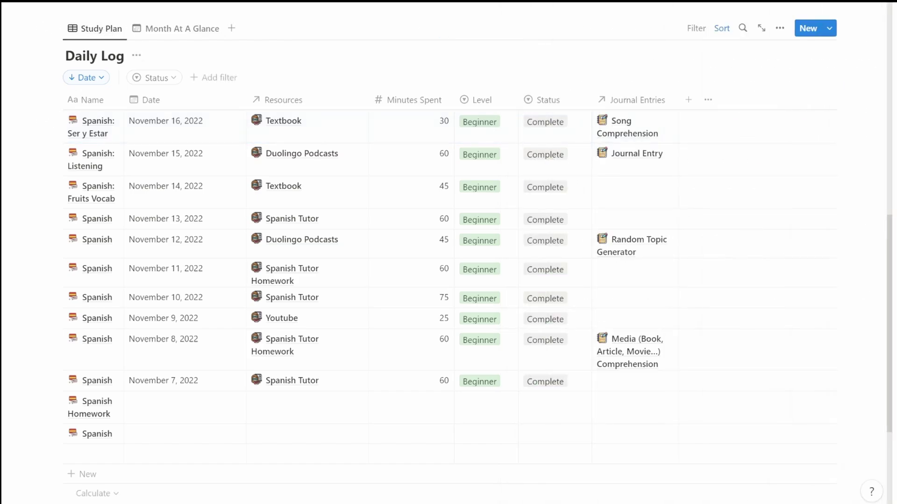
Show the Daily Log as the Month At A Glance calendar, review the notes in the November 16 session's page, and close it.
left_click(176, 29)
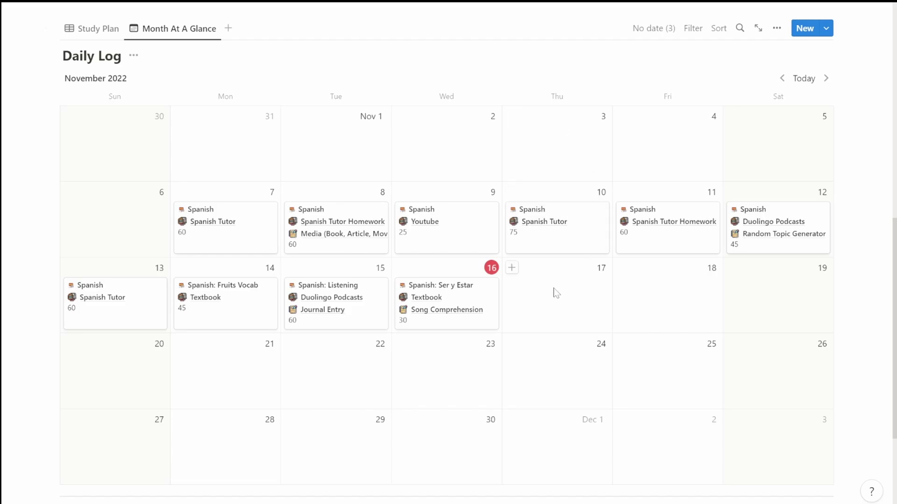
left_click(475, 298)
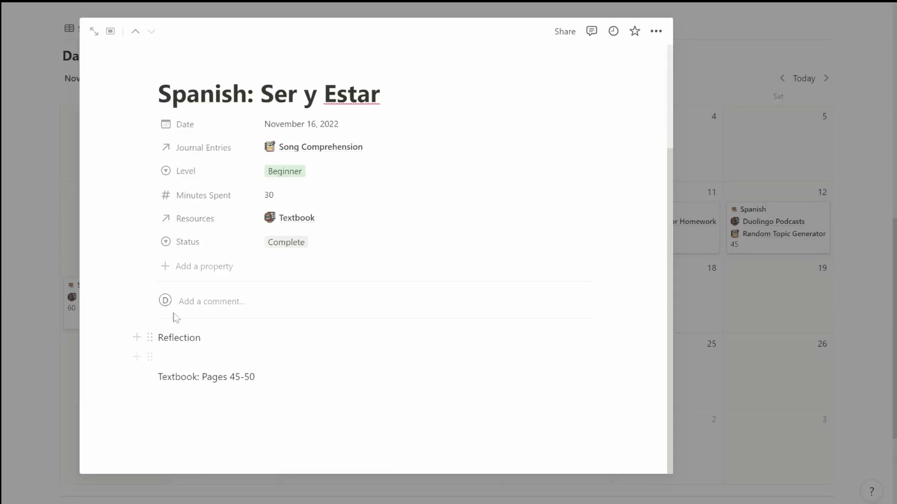
left_click(31, 107)
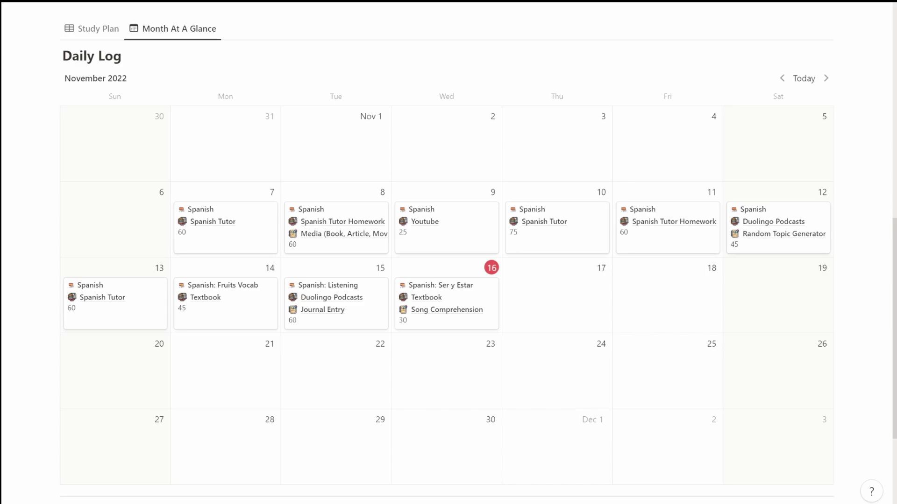
scroll(76, 128, "up", 4)
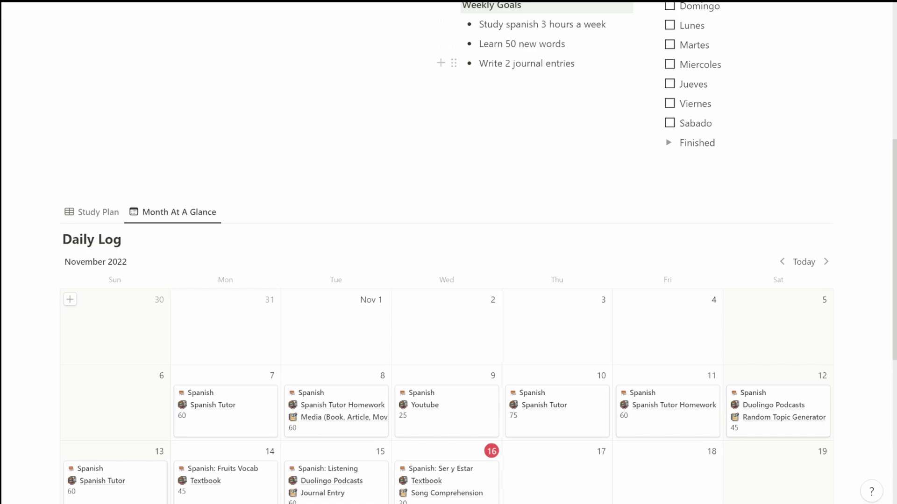
scroll(449, 252, "down", 2)
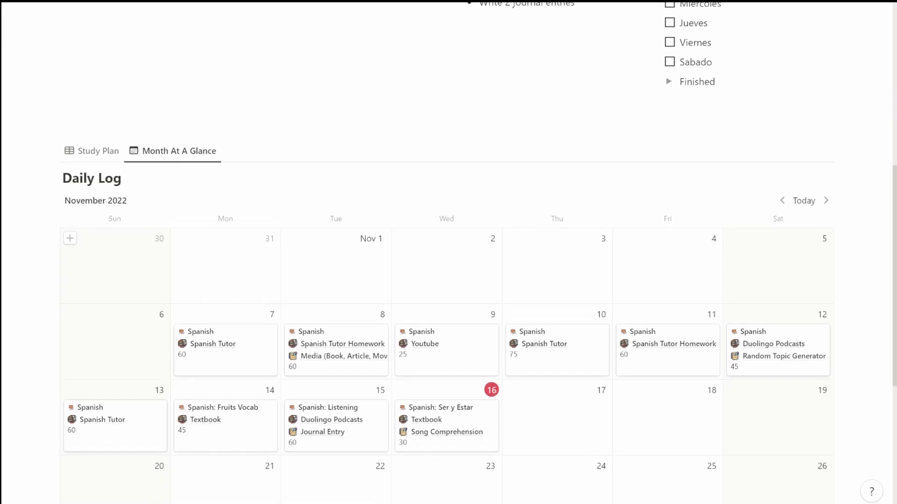
scroll(443, 178, "down", 2)
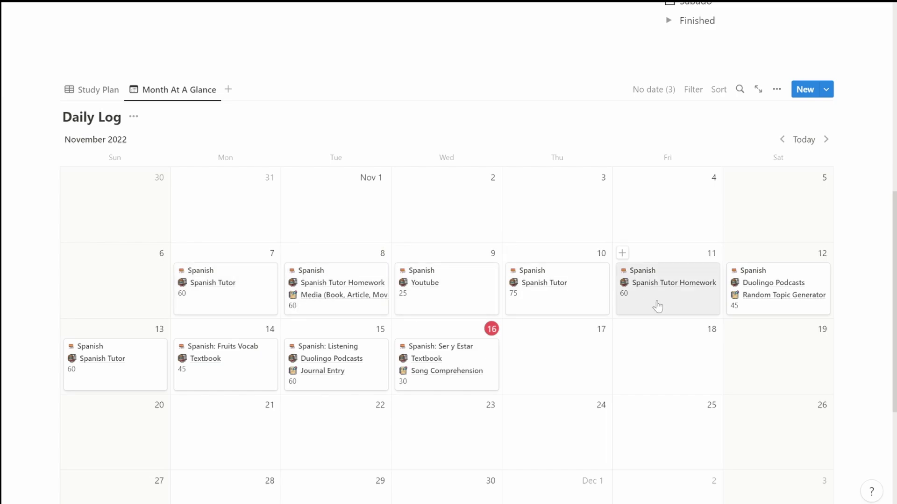
scroll(654, 304, "up", 5)
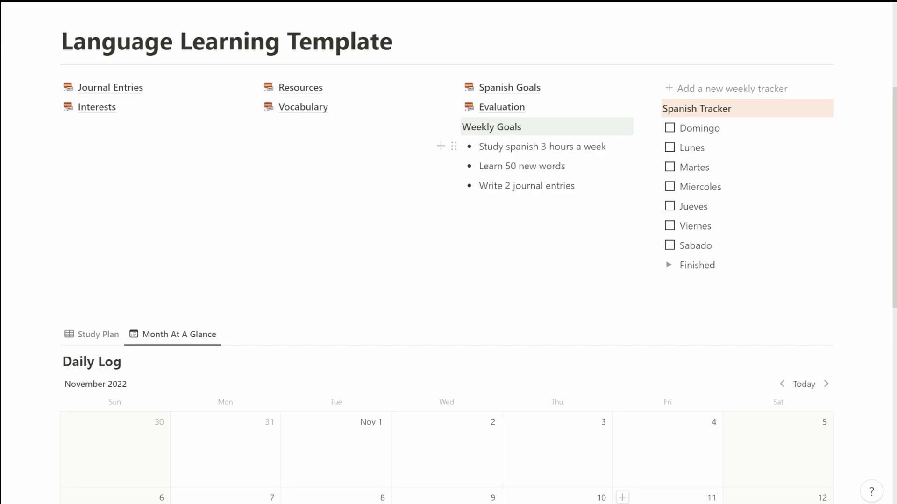
scroll(535, 195, "down", 6)
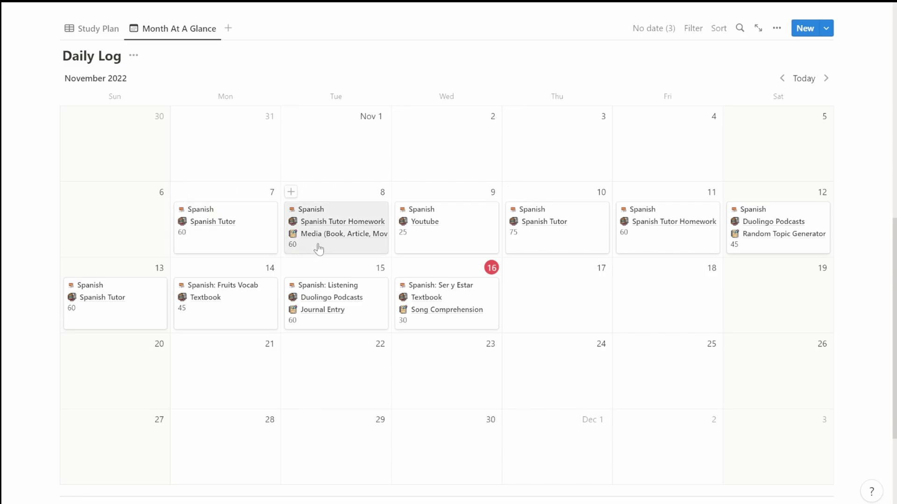
Review the Media Comprehension journal entry linked to the November 8 session down to New Vocabulary, close it, and return to the start of the template page.
left_click(337, 214)
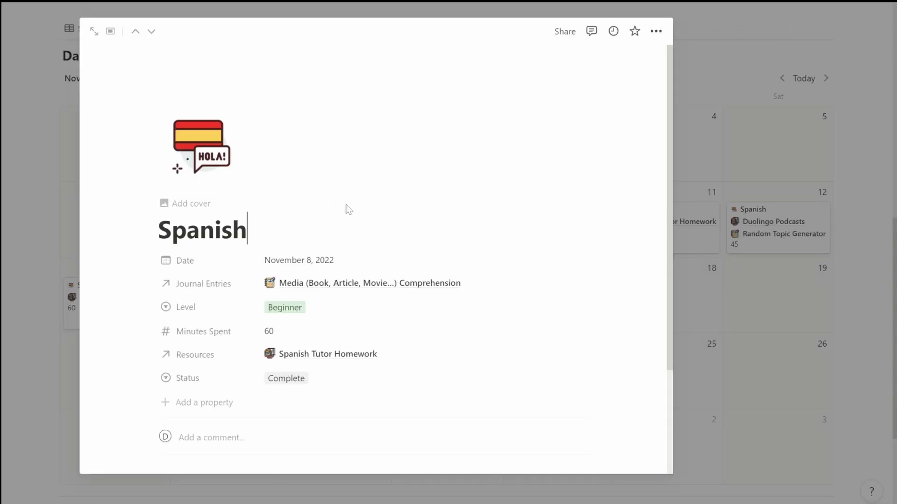
left_click(339, 283)
scroll(266, 257, "down", 8)
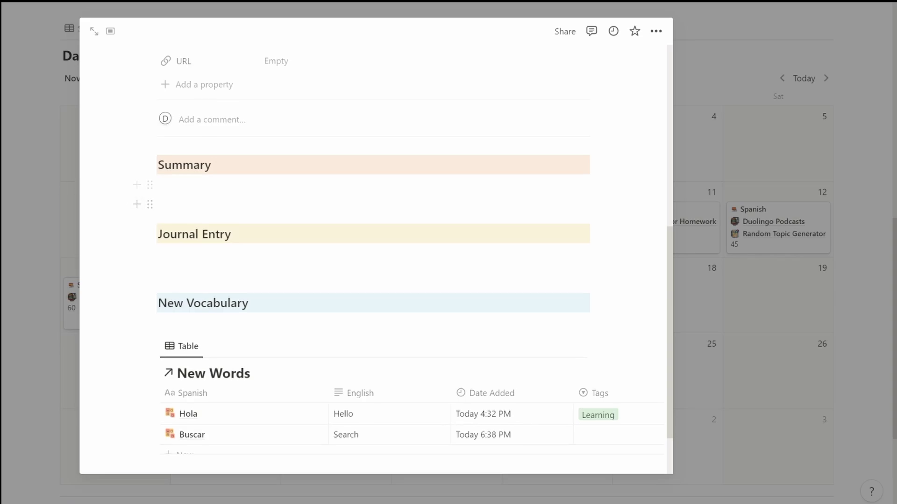
scroll(196, 289, "down", 2)
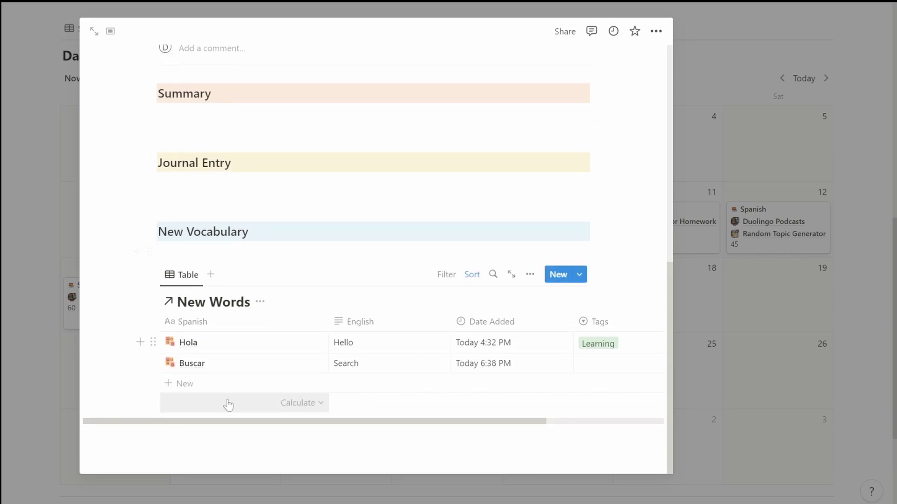
left_click(44, 209)
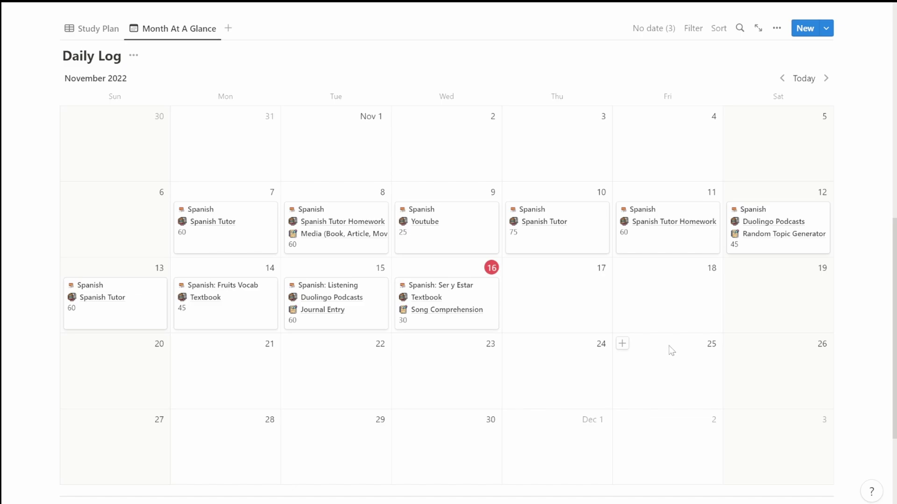
scroll(671, 351, "down", 2)
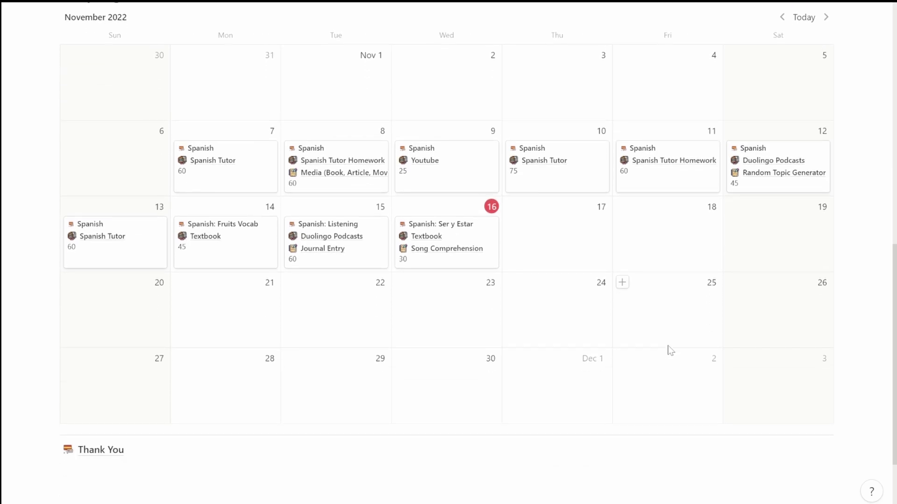
scroll(671, 350, "up", 15)
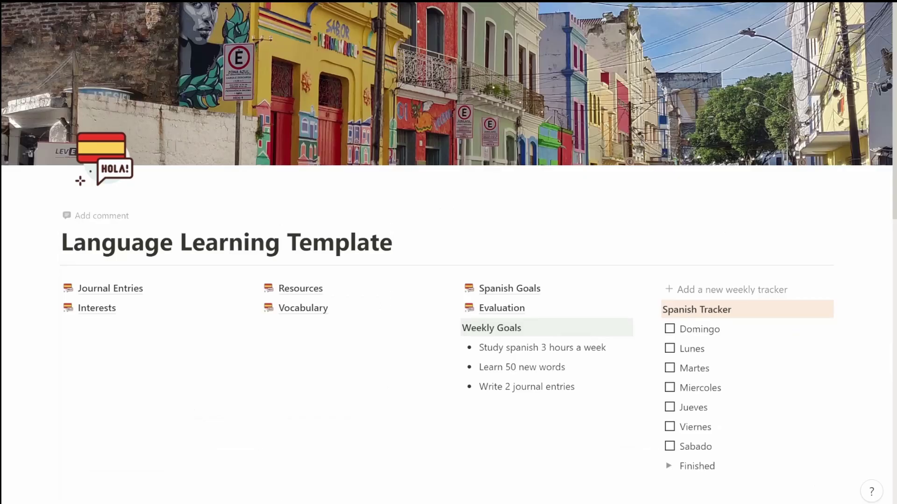